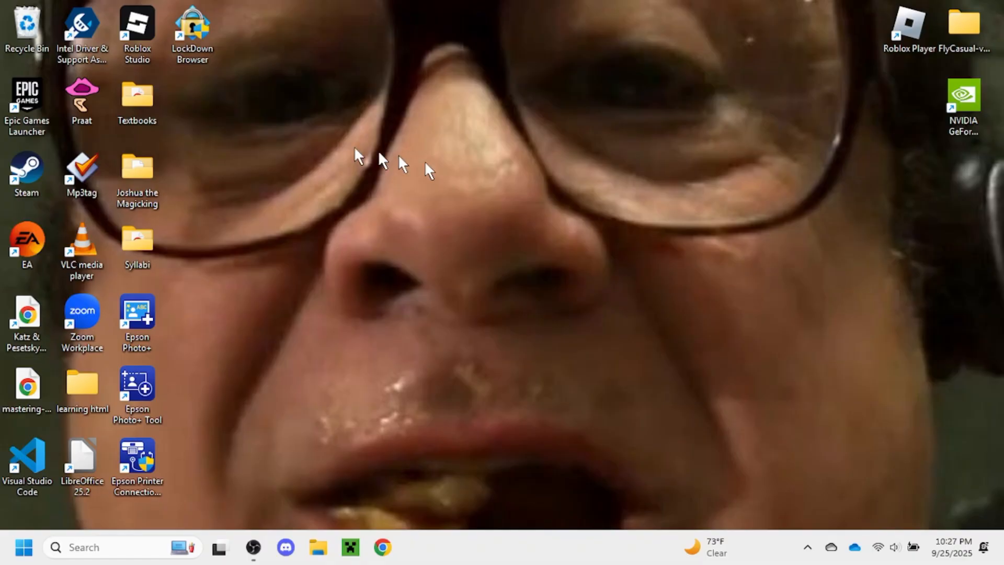
- Start Praat, close the Praat Picture window and read the "pa - ap" sound file from the Downloads folder
double_click(80, 96)
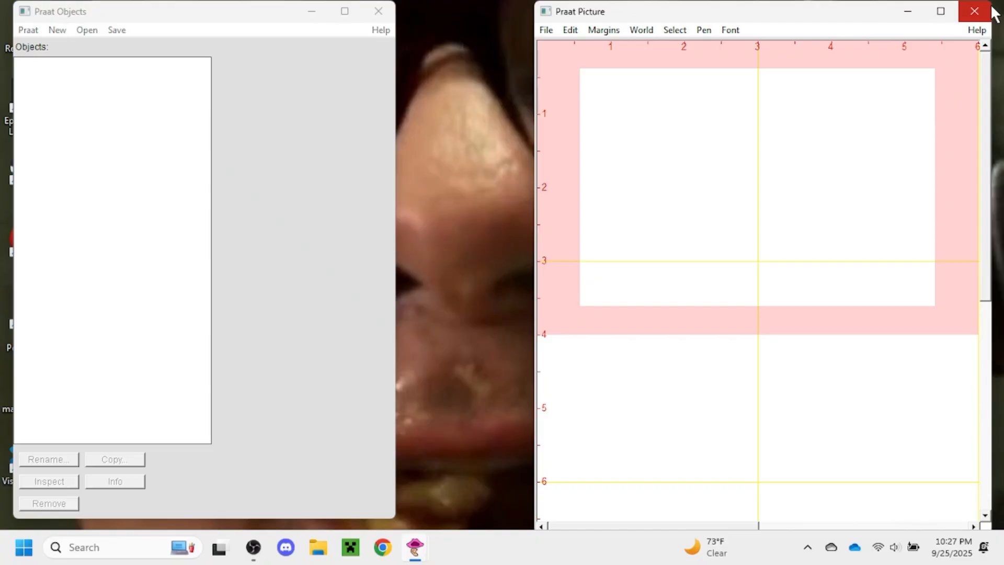
click(973, 11)
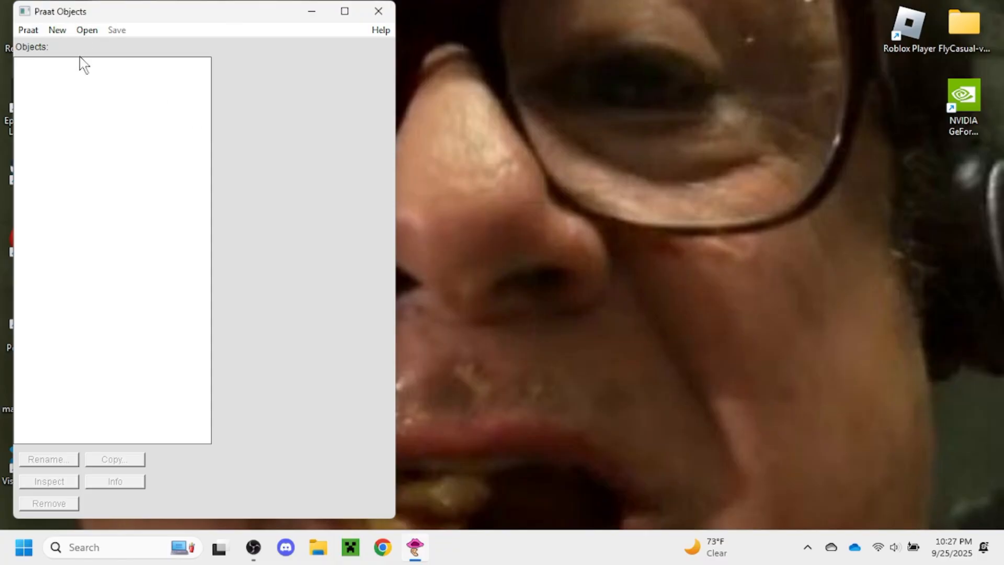
click(84, 30)
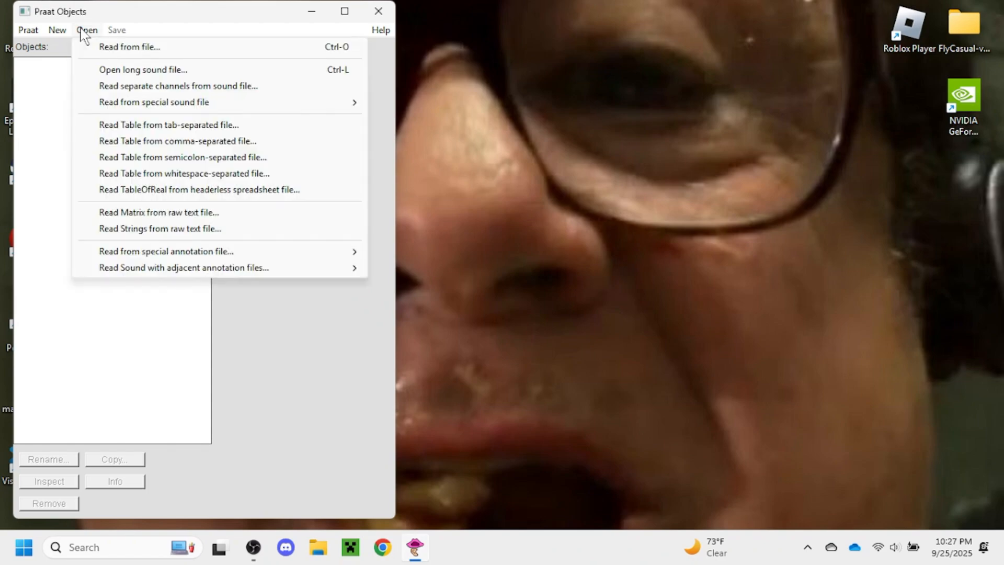
click(124, 52)
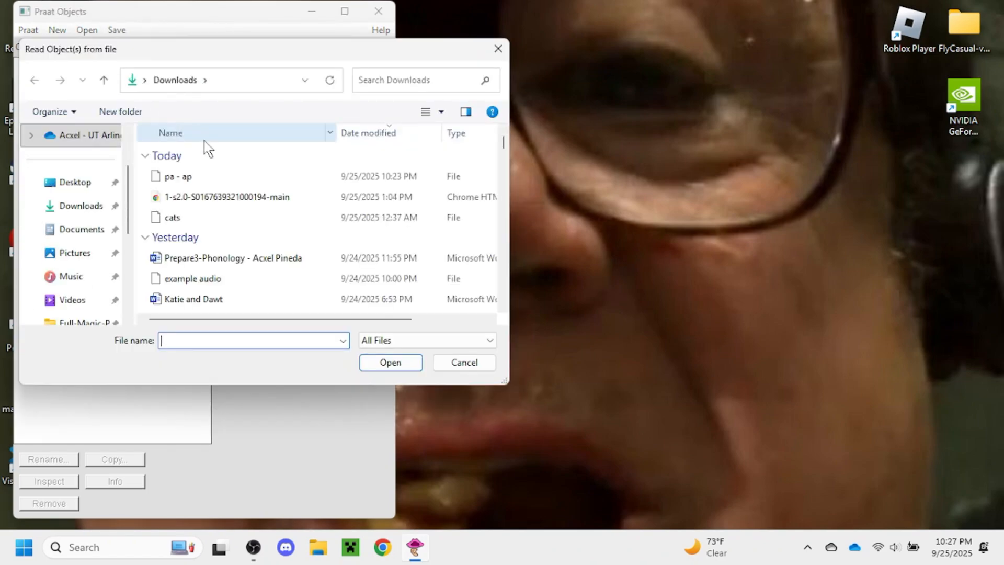
double_click(215, 177)
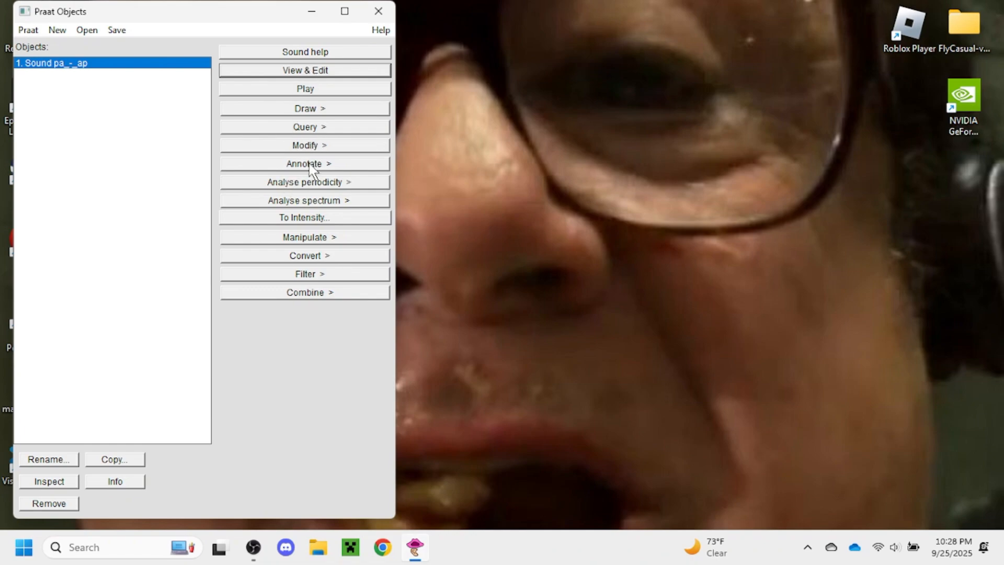
- Create a TextGrid for the pa - ap sound with a single tier named "segments" and no point tiers
click(334, 165)
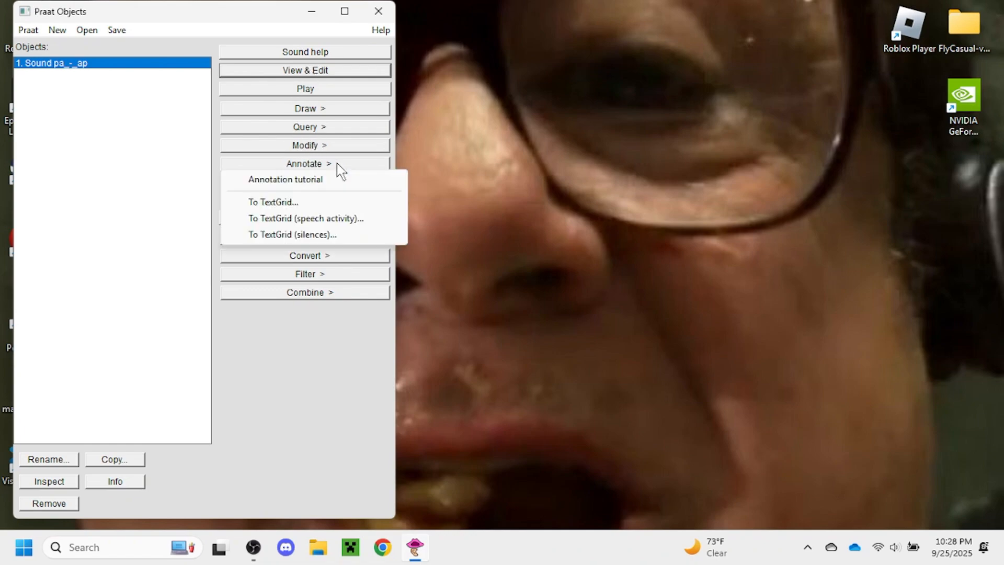
click(311, 203)
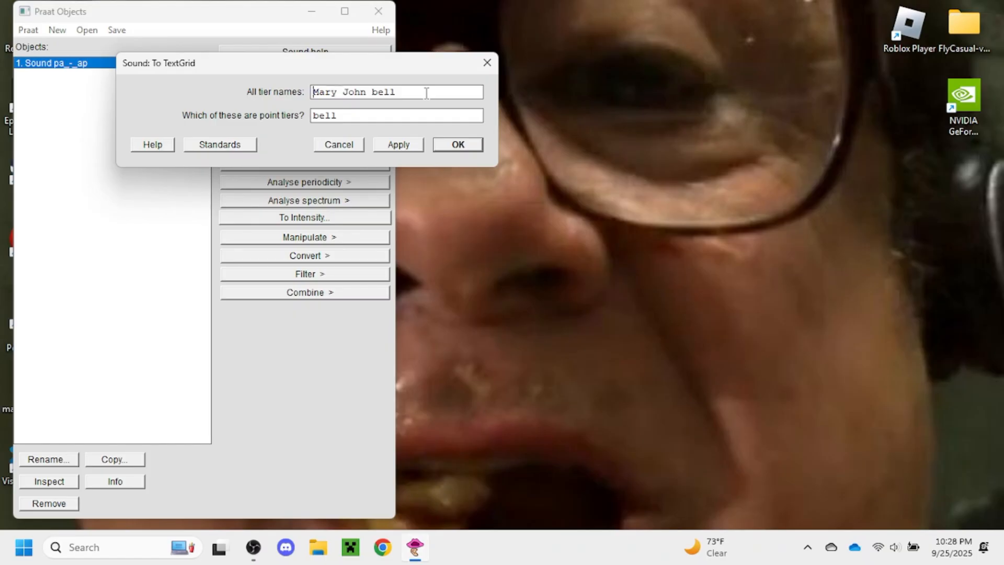
drag(423, 92, 243, 63)
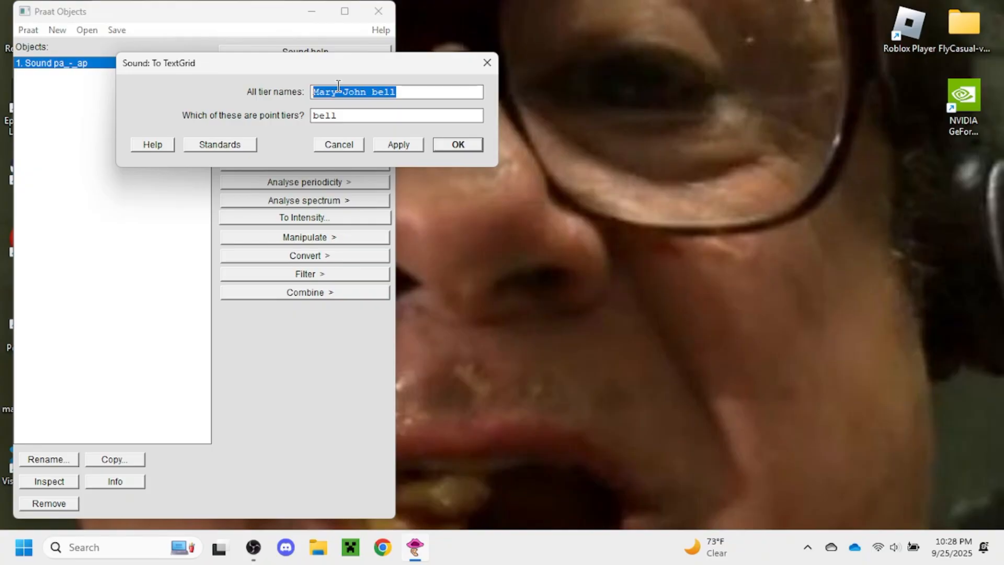
text(seg)
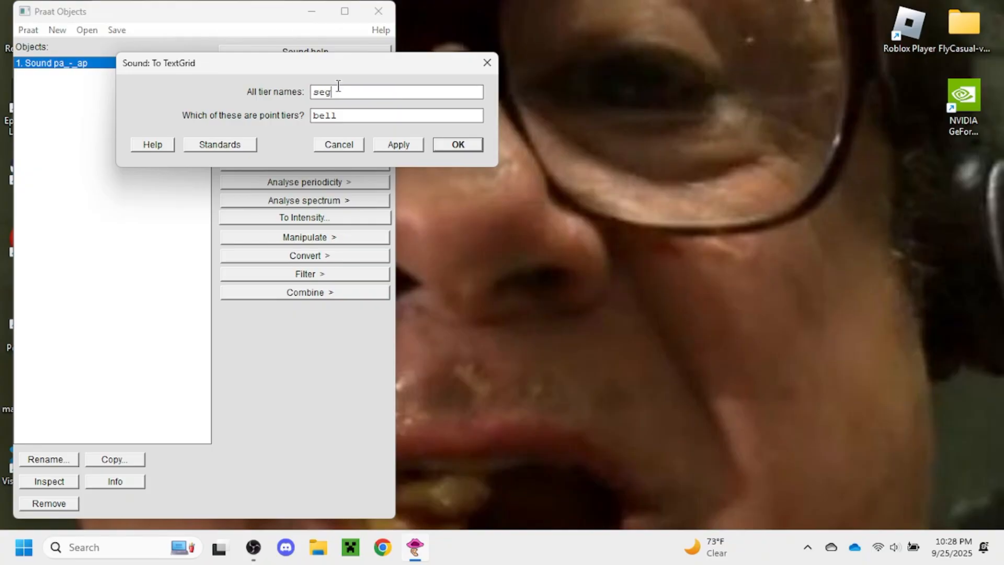
text(ments)
double_click(342, 115)
key(BackSpace)
click(397, 146)
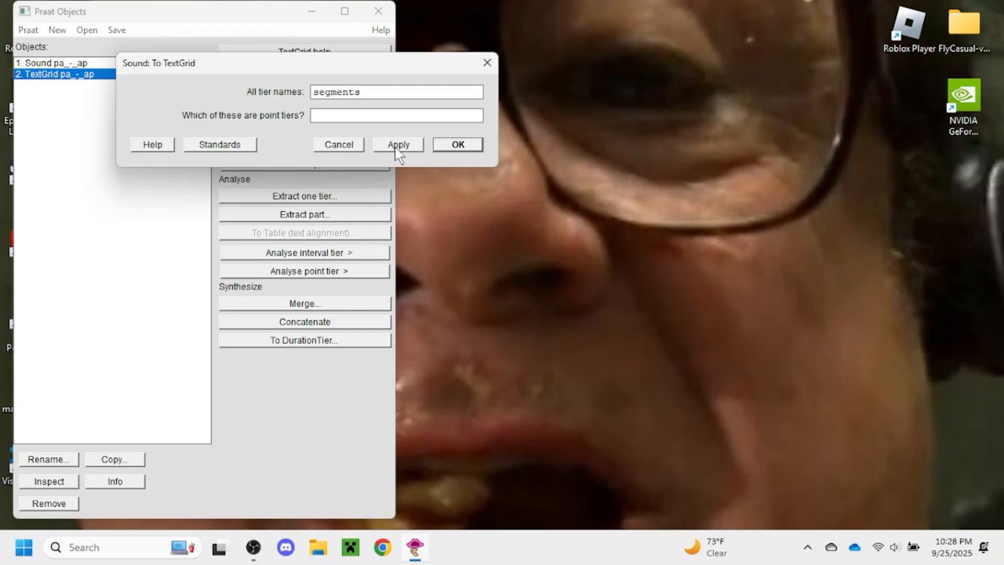
click(452, 143)
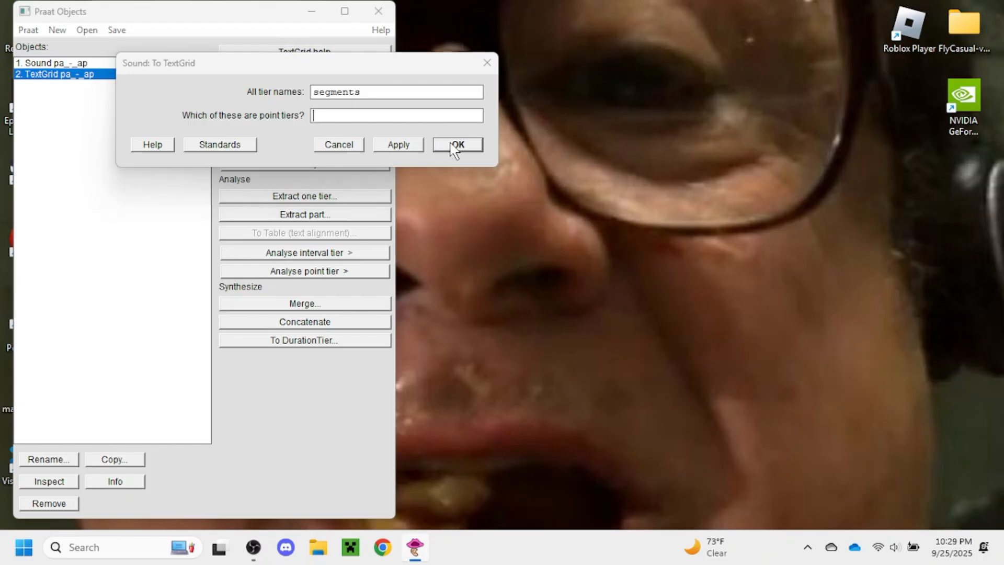
click(453, 146)
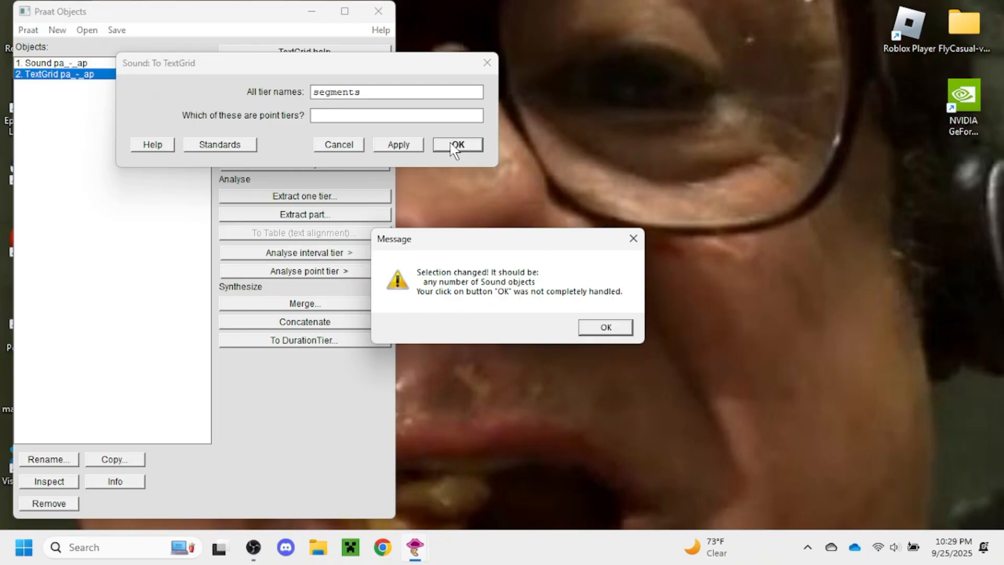
click(596, 326)
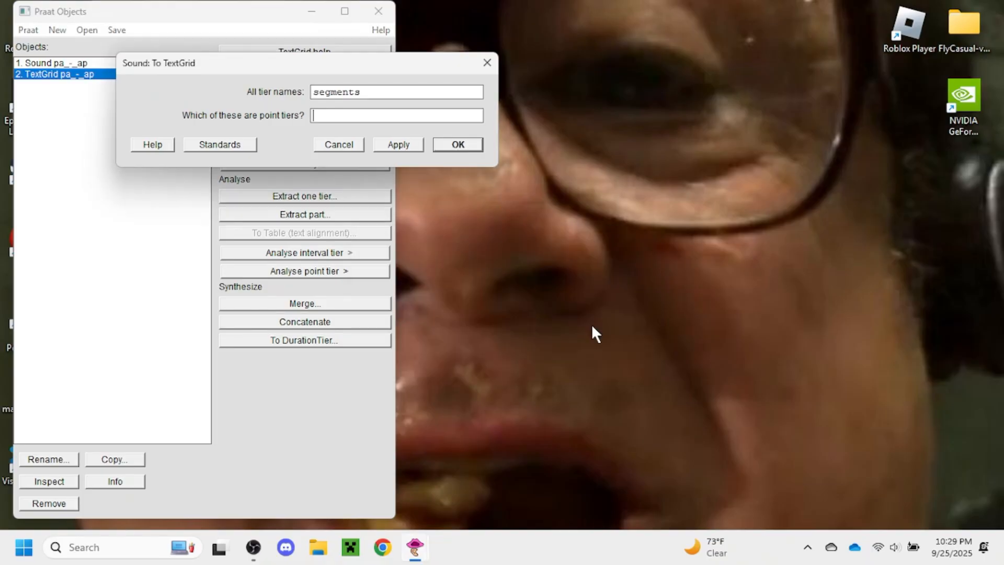
click(490, 65)
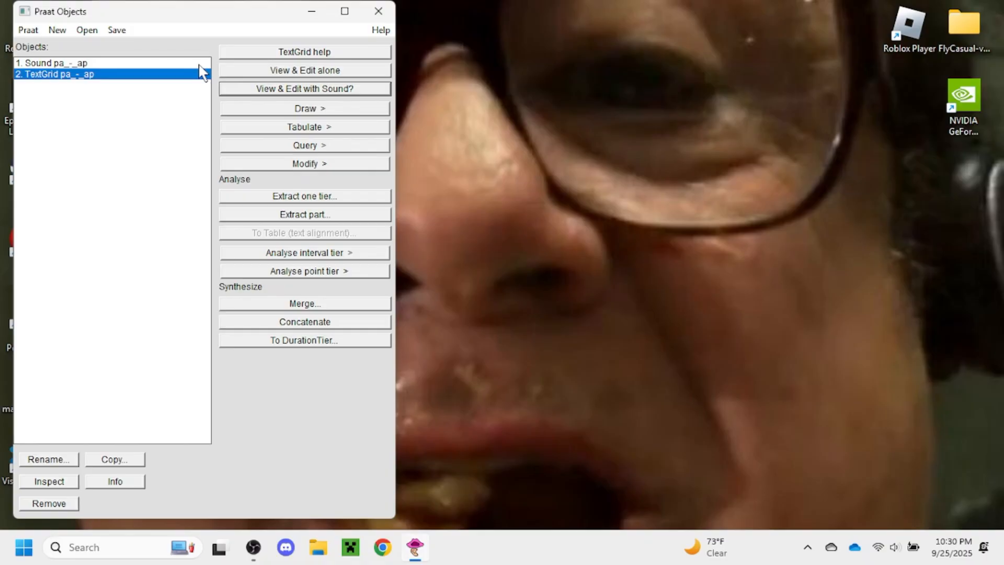
- Open the sound and its TextGrid together for editing, and inspect the waveforms of the two utterances
ctrl+click(199, 63)
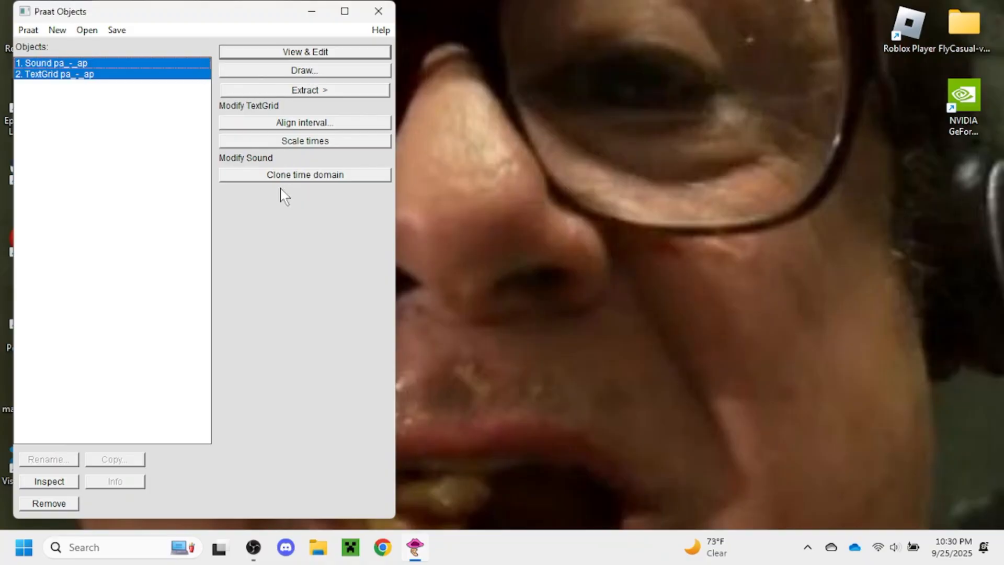
click(316, 53)
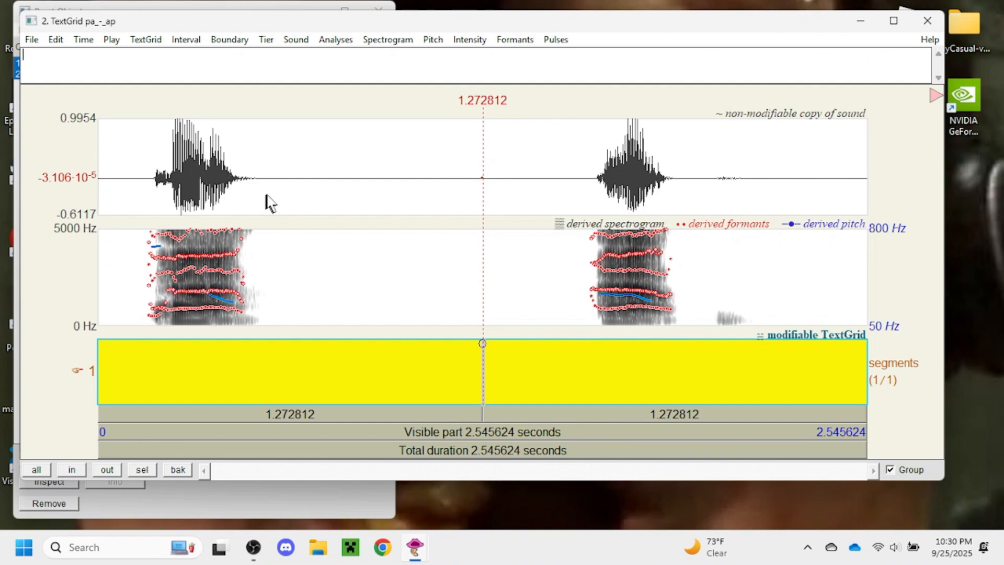
drag(270, 198, 138, 178)
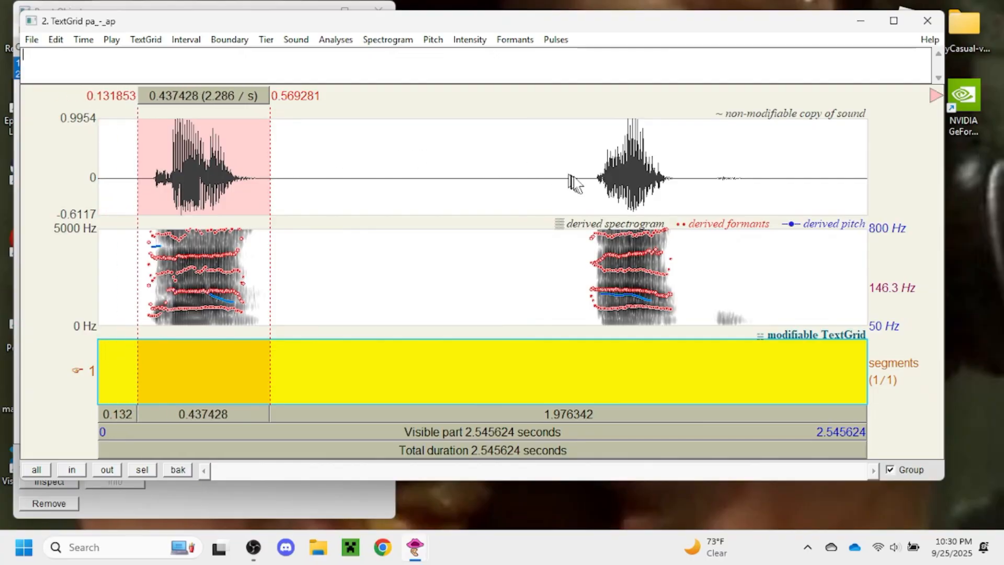
drag(578, 178, 784, 199)
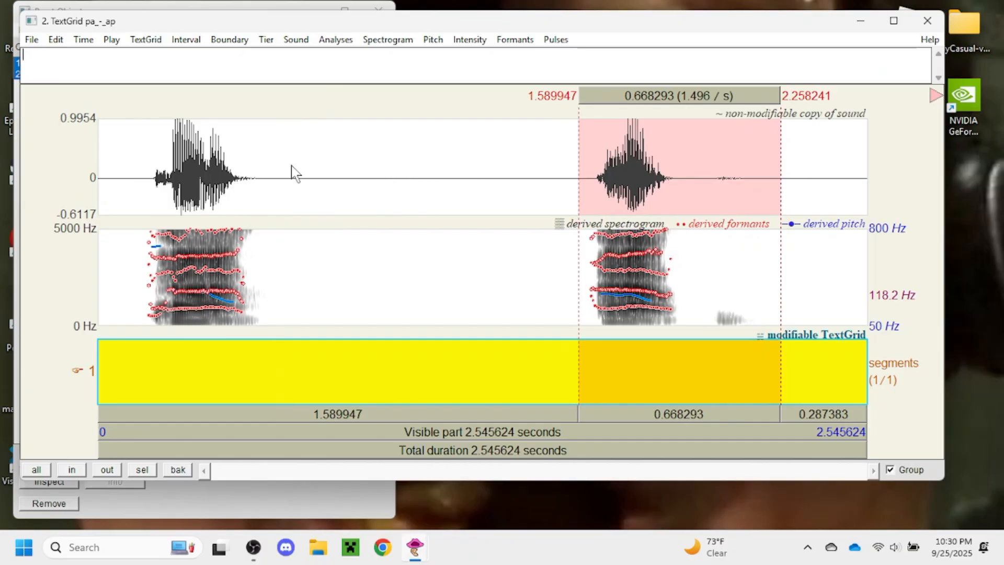
click(404, 437)
click(434, 284)
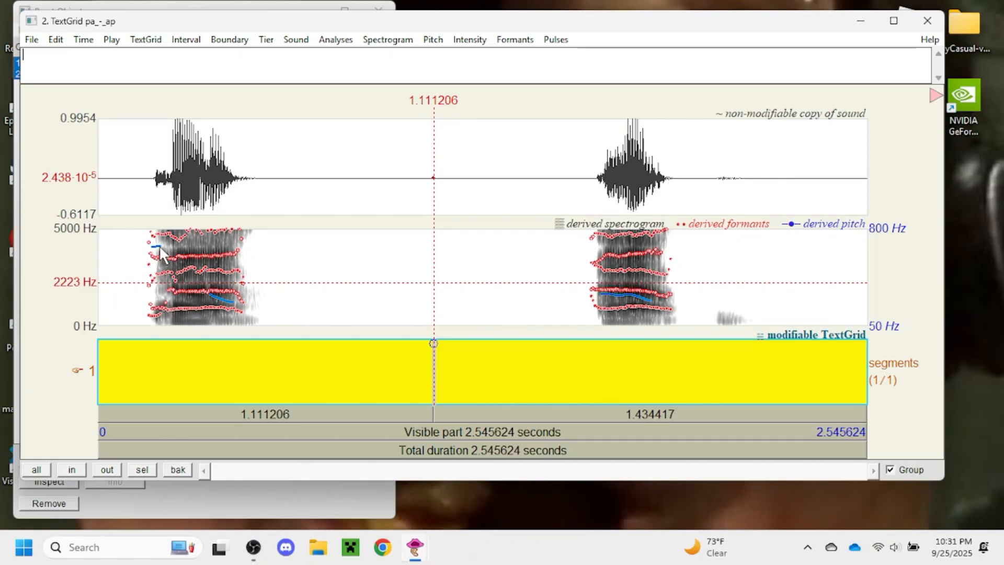
- Hide the formants, pulses and pitch contour in the TextGrid editor
click(506, 42)
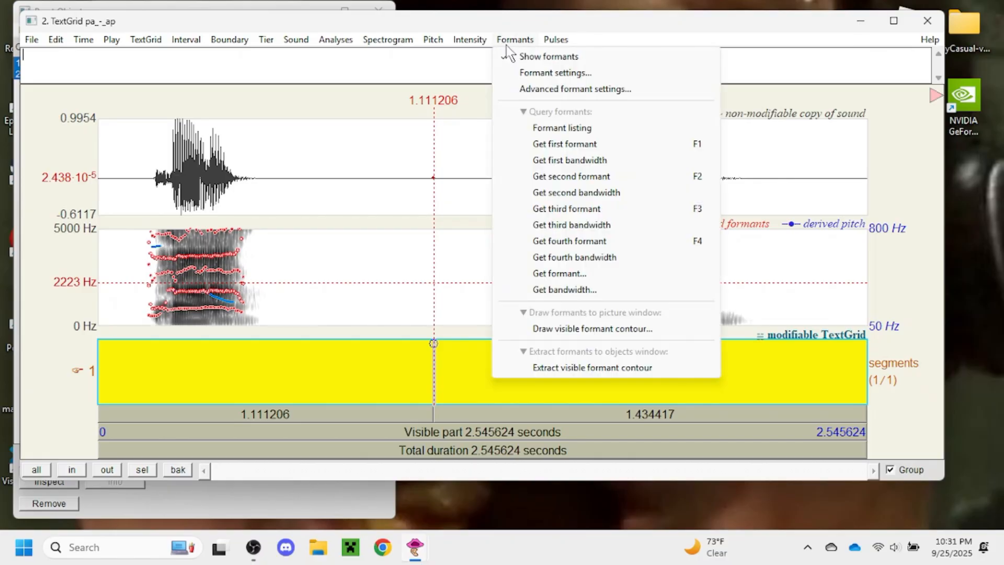
click(514, 56)
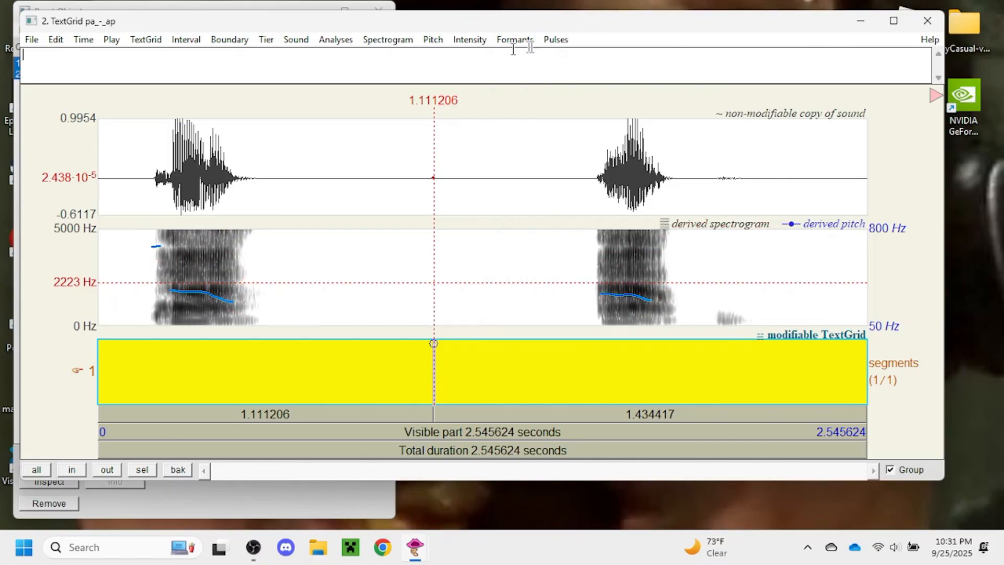
click(557, 39)
click(589, 56)
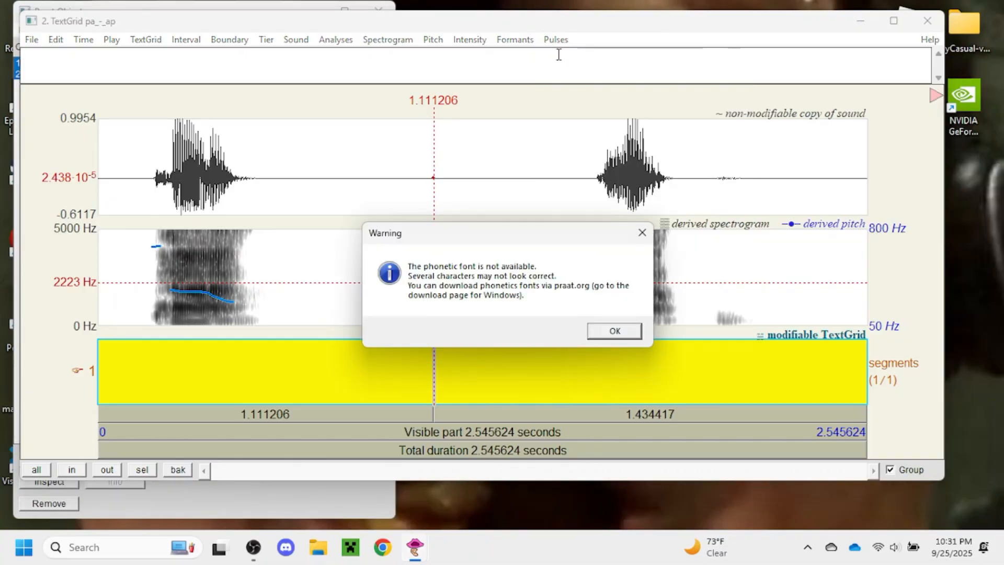
click(616, 331)
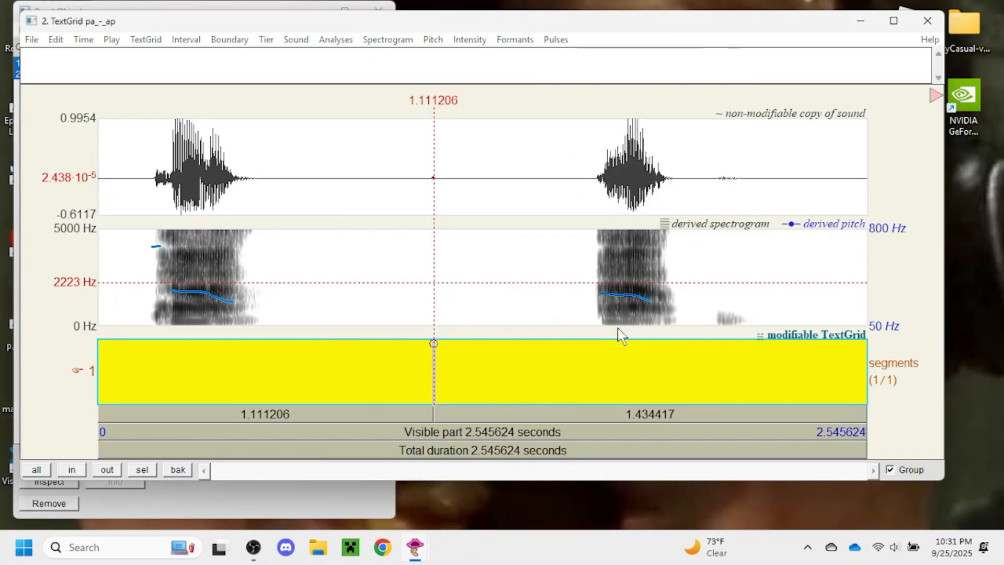
click(565, 39)
click(578, 57)
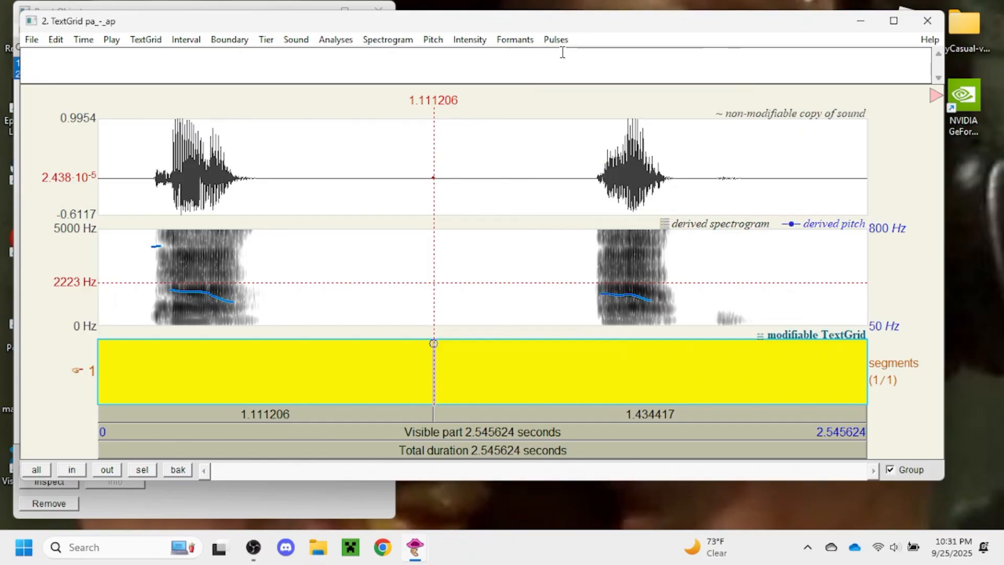
click(433, 40)
click(439, 58)
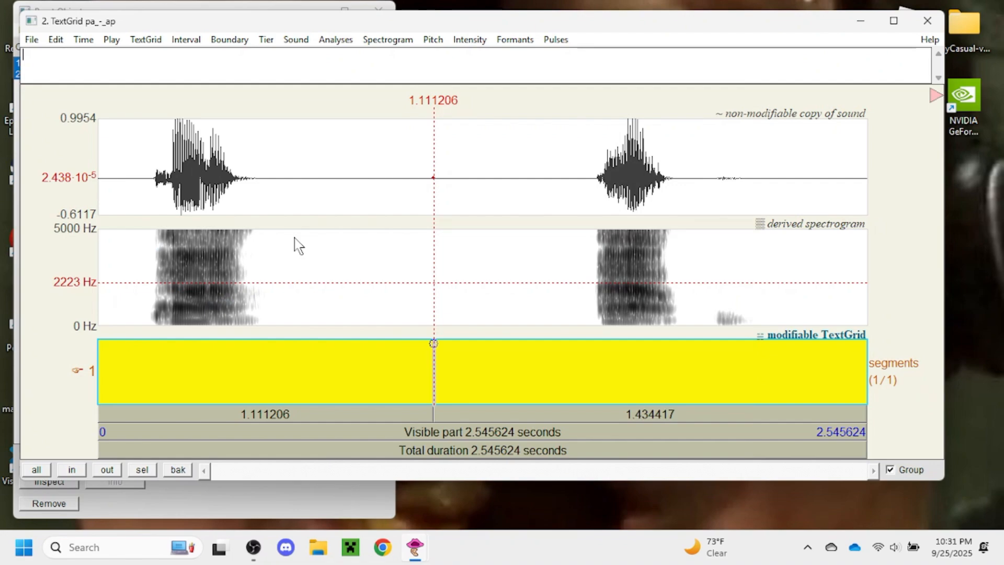
- Show the formants again and zoom to a selection around the first utterance, about 0.10 to 0.60 seconds
click(516, 43)
click(523, 54)
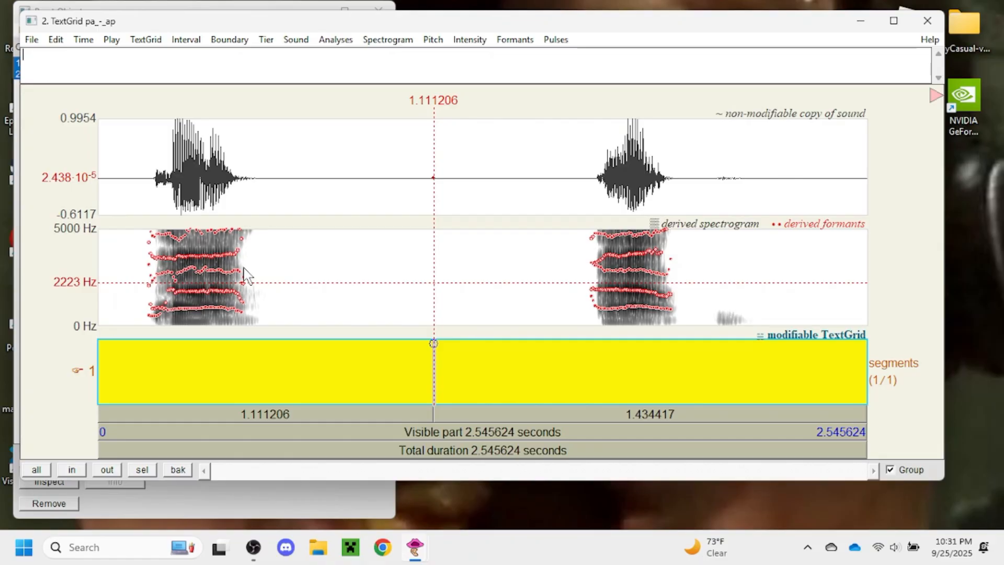
mouse_move(280, 285)
mouse_down()
mouse_move(114, 296)
mouse_move(128, 294)
mouse_up()
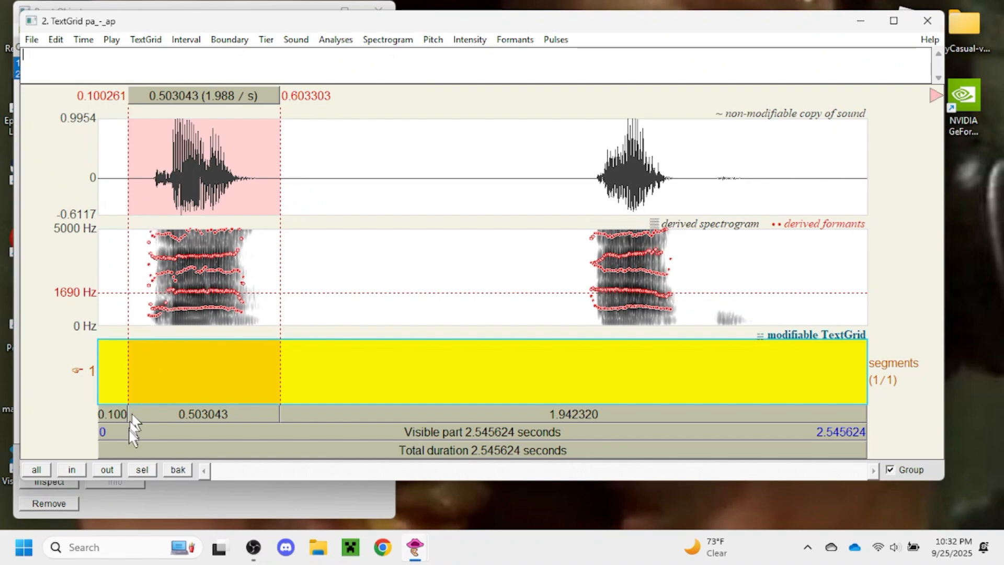
click(138, 472)
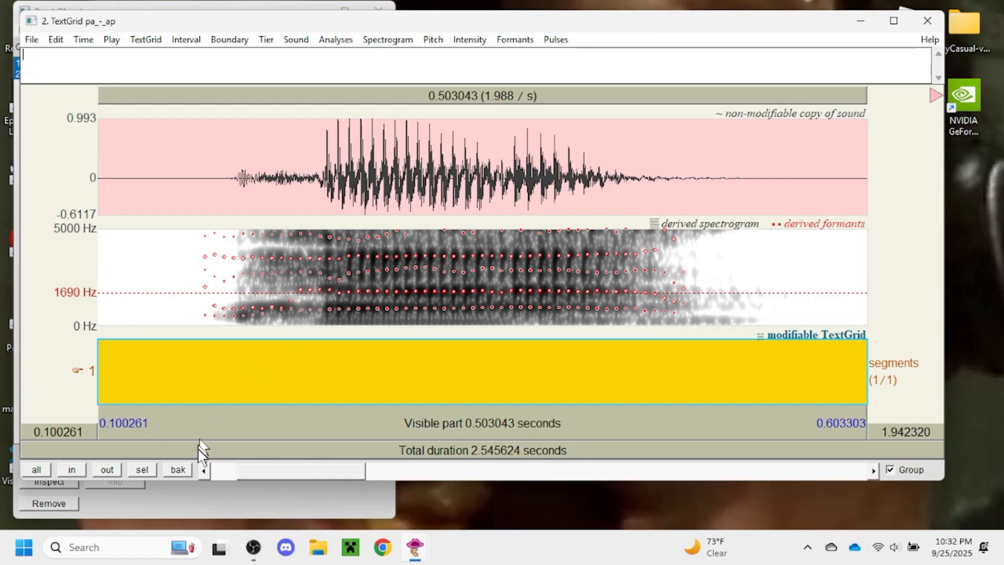
click(178, 470)
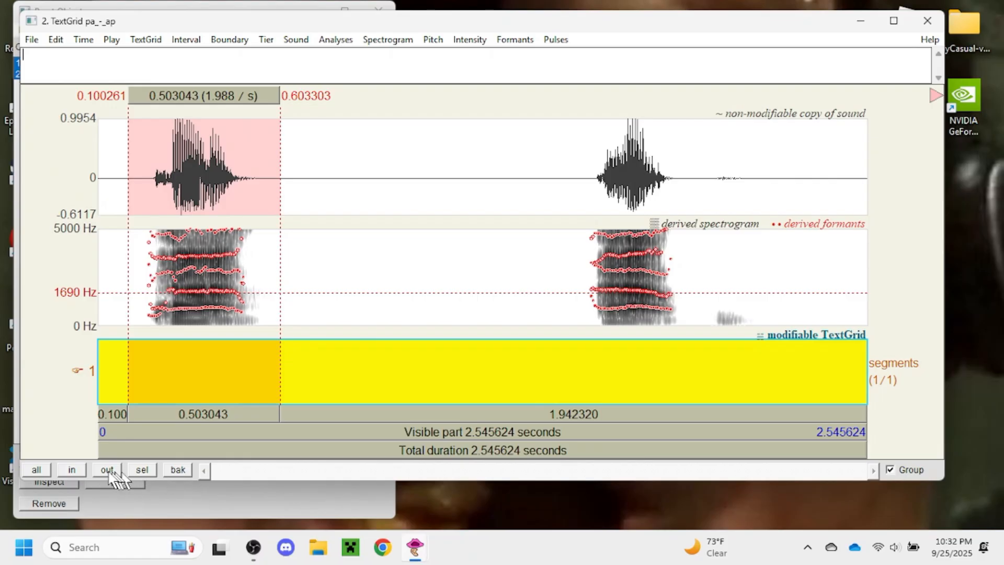
click(80, 470)
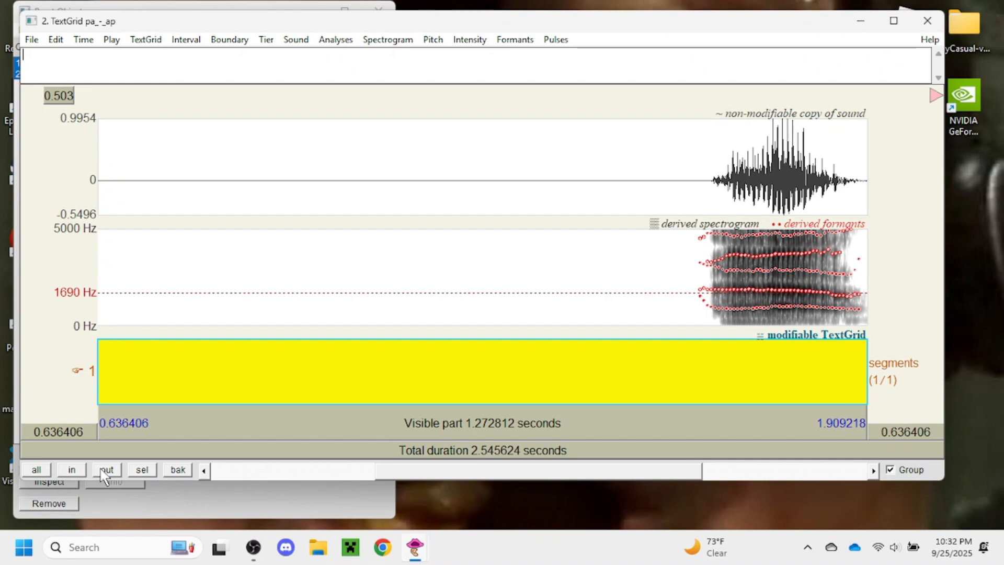
click(104, 469)
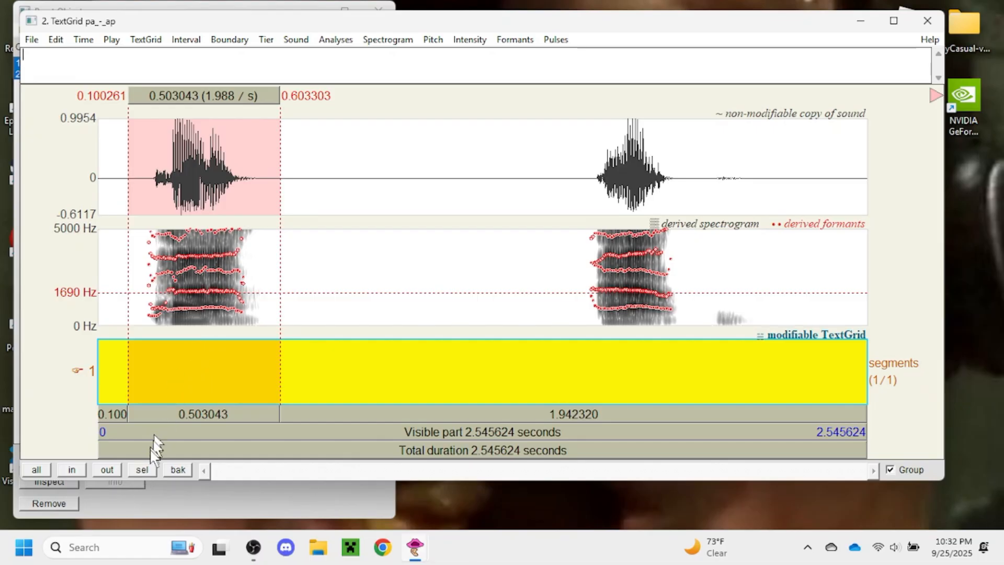
click(143, 470)
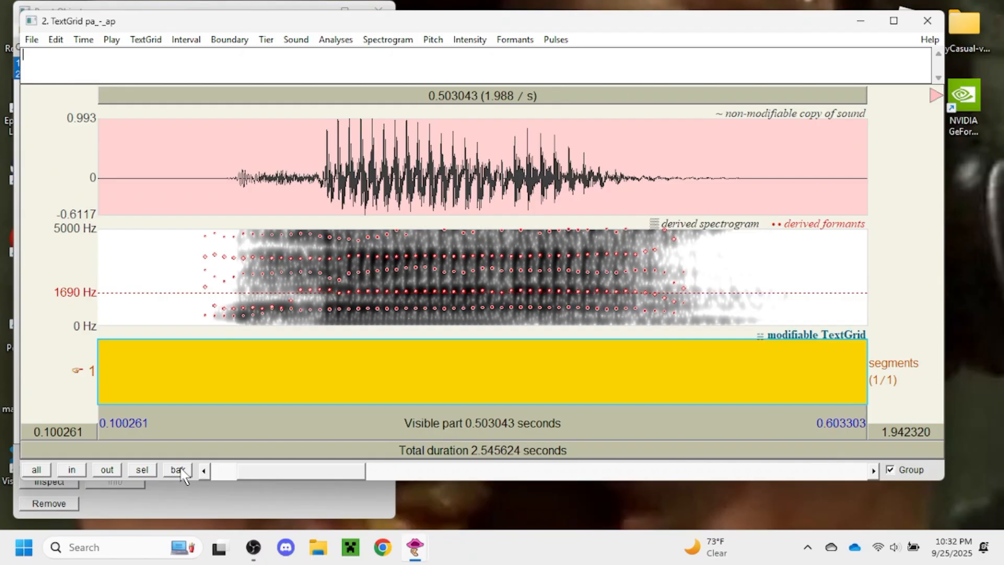
click(32, 470)
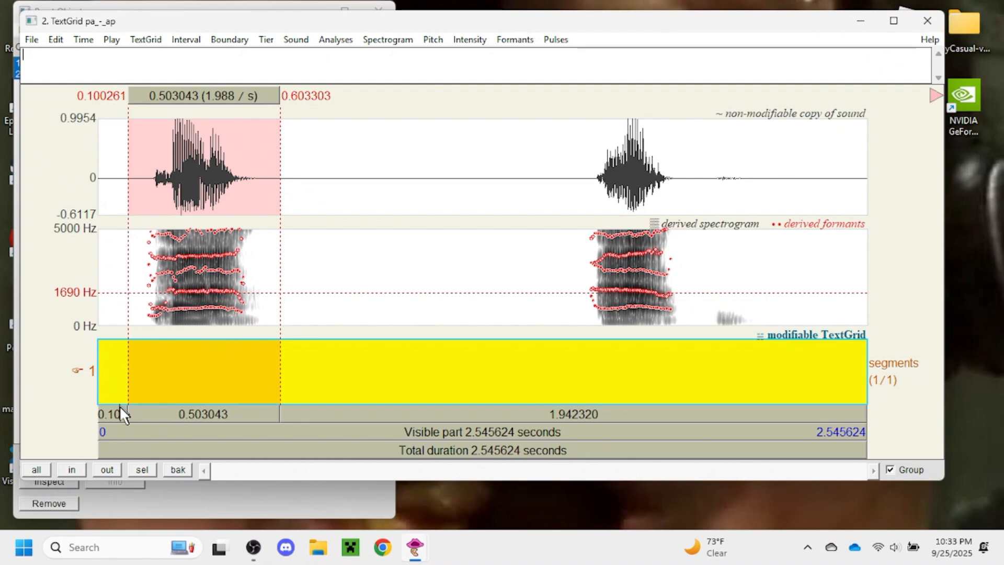
- Zoom in to the selected first utterance and place the cursor at the vowel onset, about 0.2488 seconds
click(140, 470)
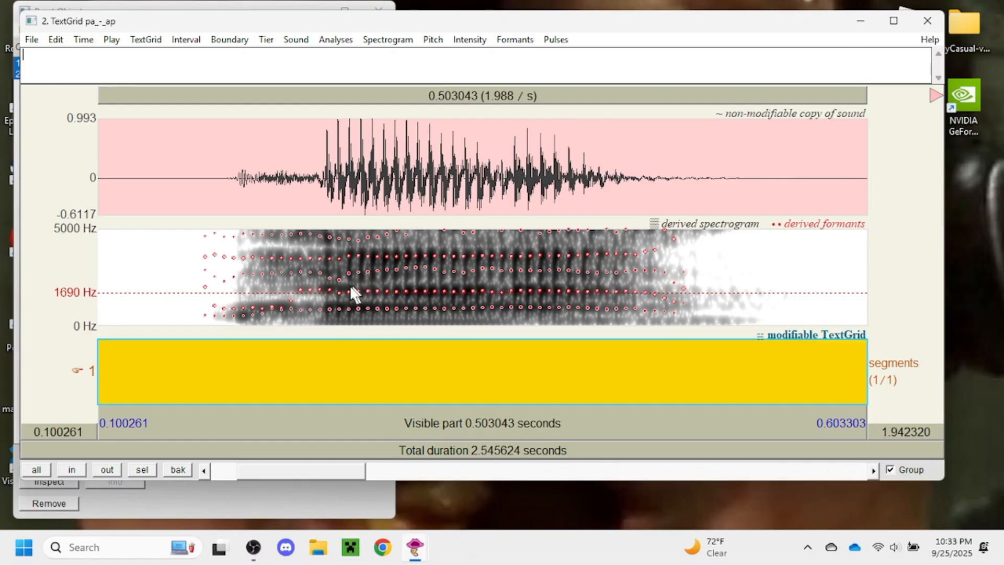
click(328, 292)
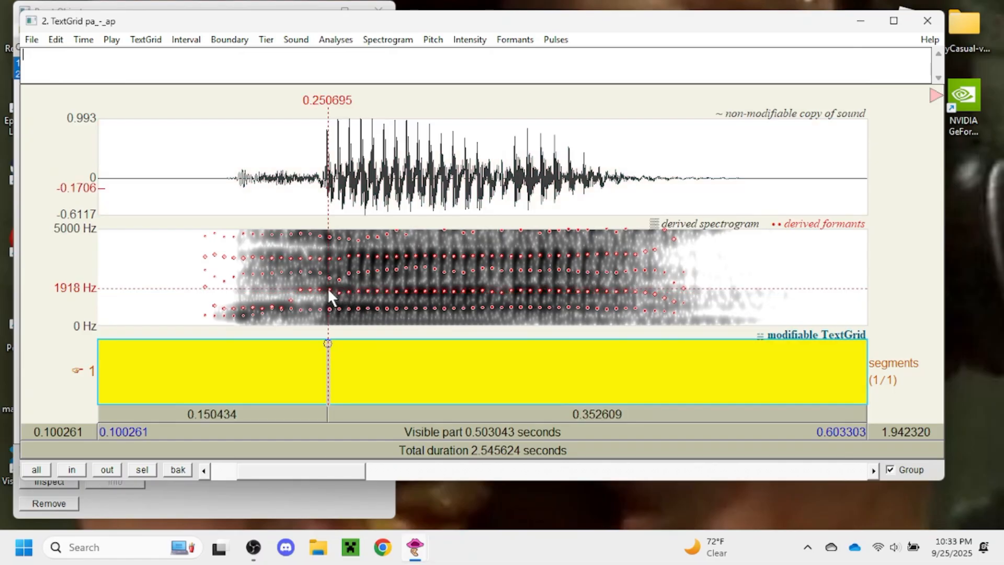
drag(327, 300, 325, 303)
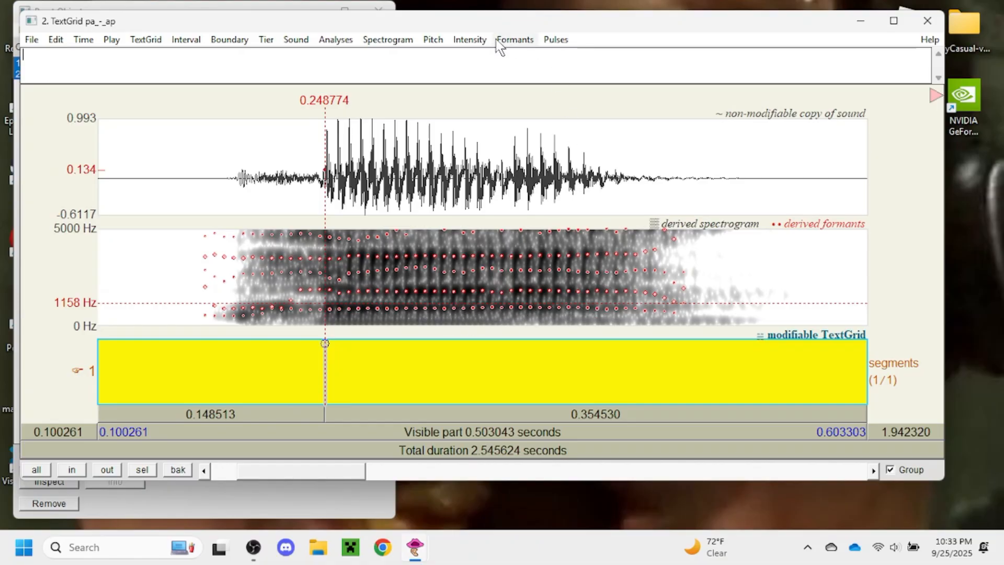
- Hide the formants to examine the bare spectrogram around the vowel onset, and show them again
click(513, 39)
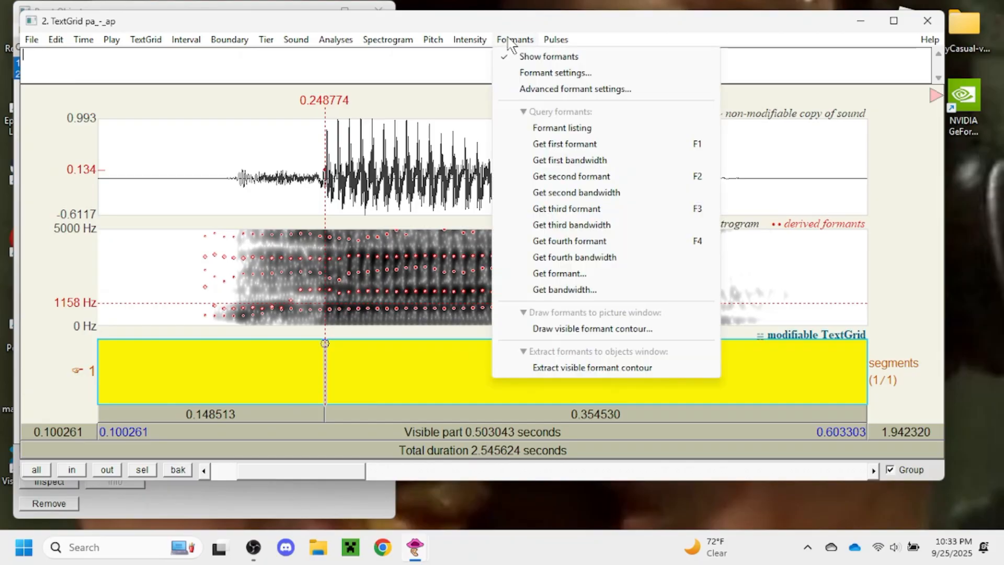
click(511, 53)
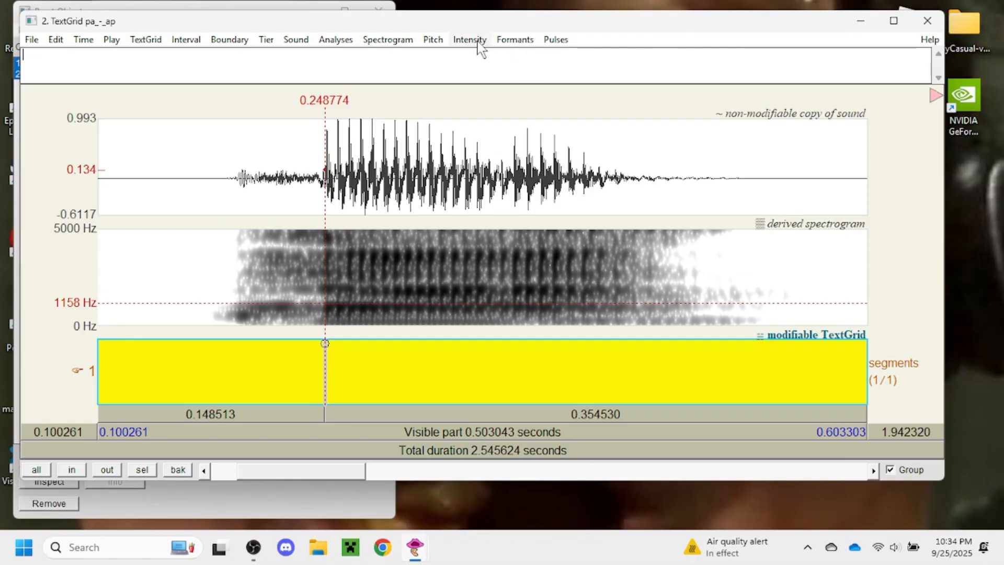
click(511, 41)
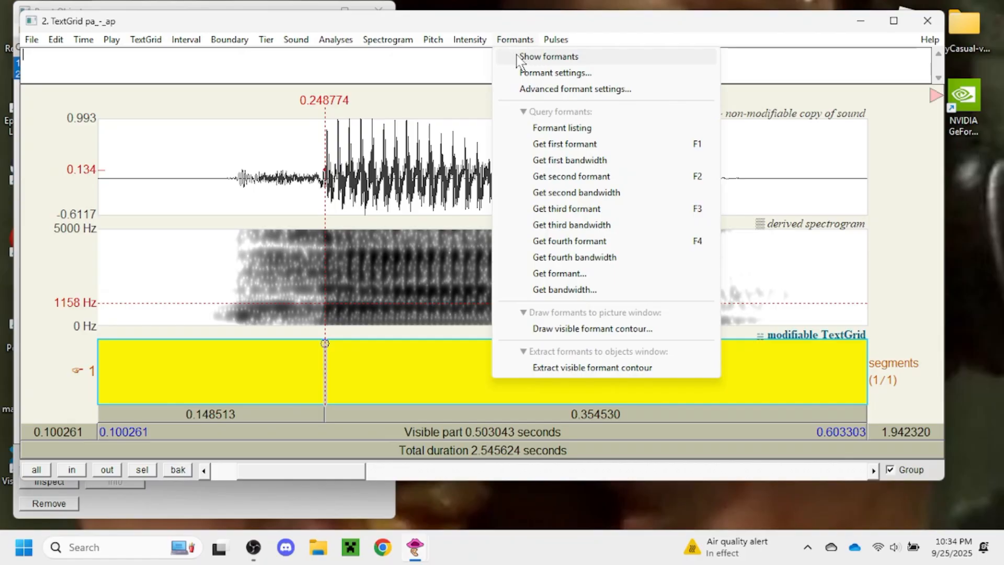
click(517, 58)
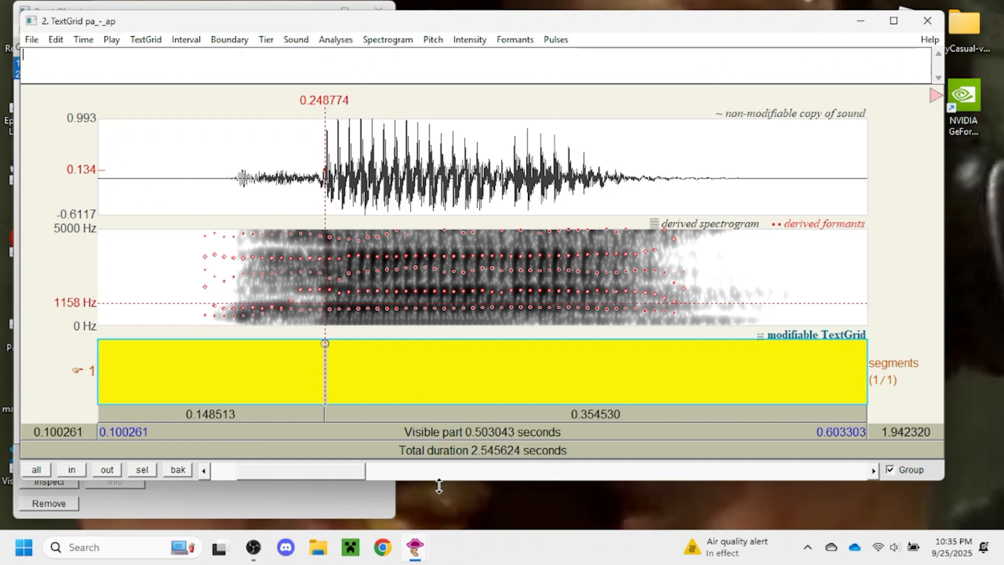
- Play the stretches after and before the cursor, and add a segments boundary at about 0.2488 seconds
click(468, 413)
click(469, 413)
click(468, 413)
click(282, 413)
click(281, 412)
click(281, 413)
key(Return)
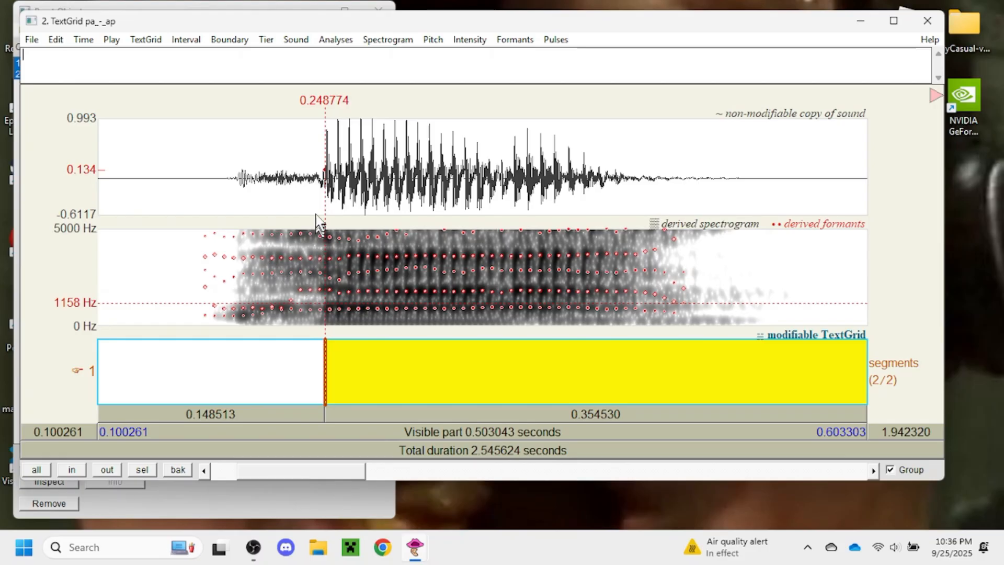
- Zoom in on about 0.2305 to 0.2795 seconds to examine the waveform cycles around the vowel-onset boundary, and return to the previous view
click(298, 183)
drag(300, 184, 372, 191)
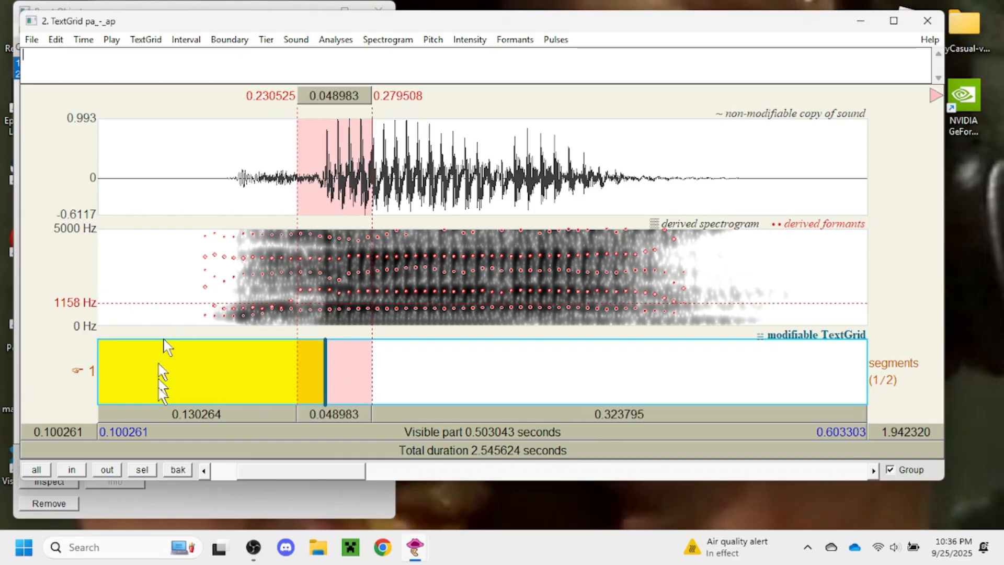
click(138, 472)
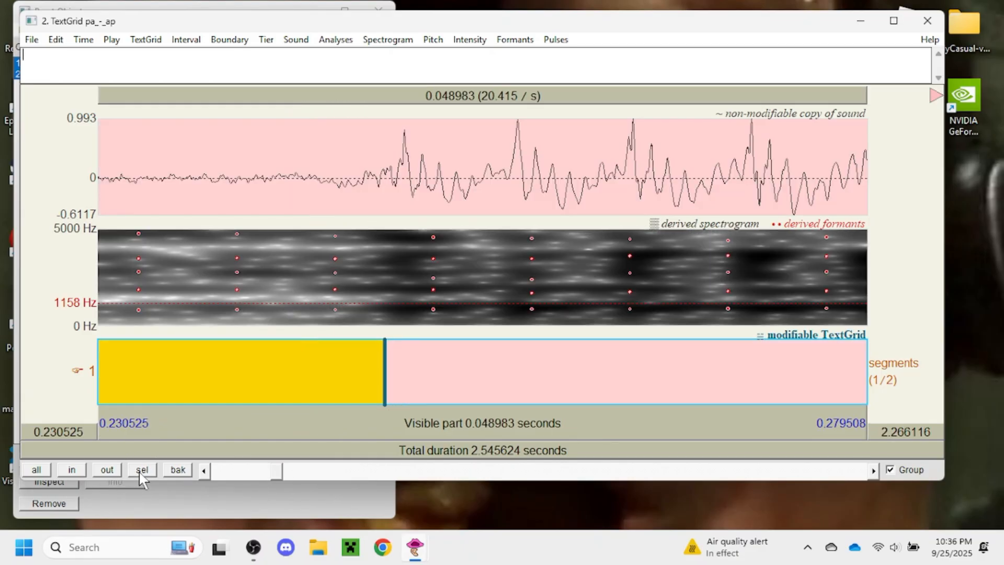
click(424, 180)
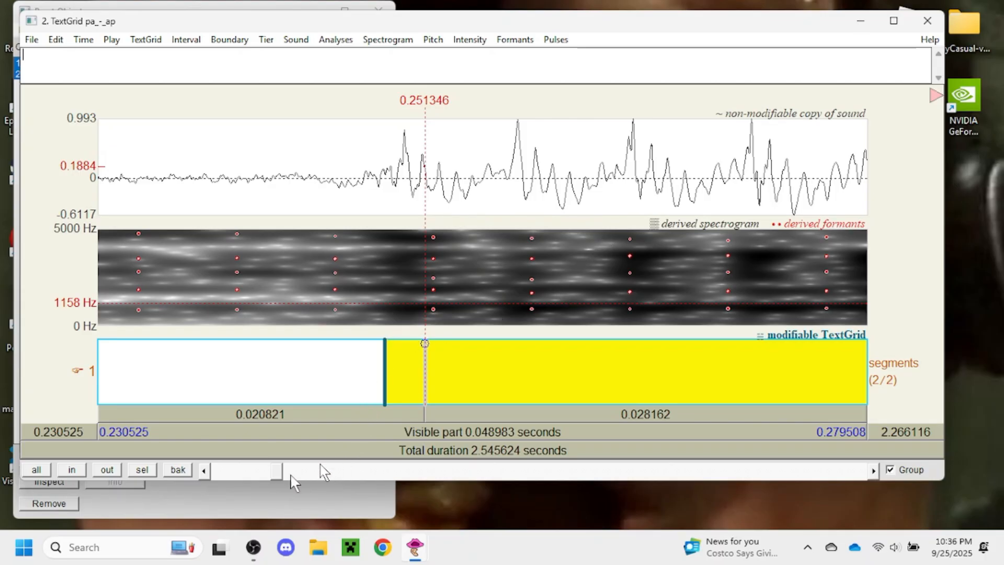
drag(275, 473, 286, 472)
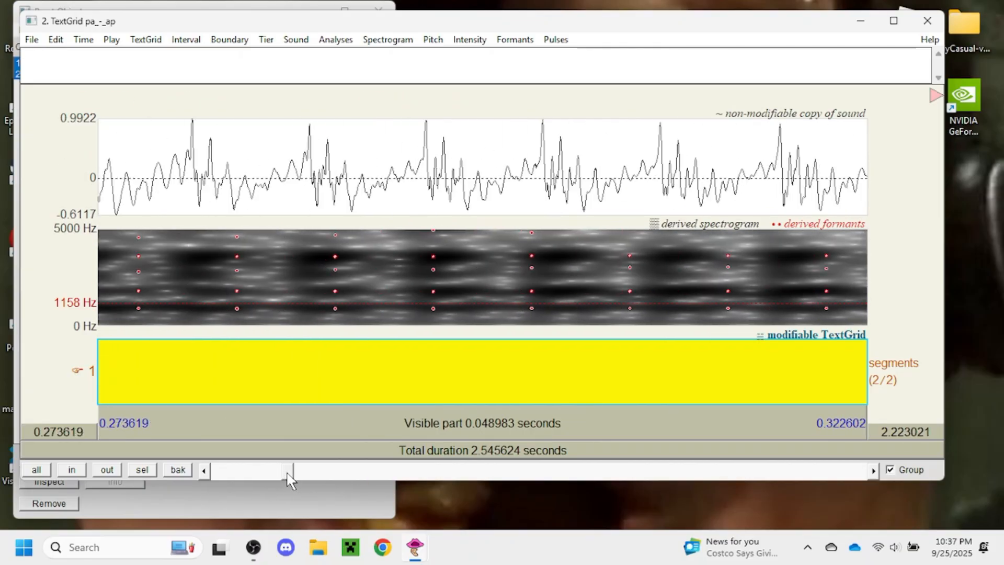
click(186, 471)
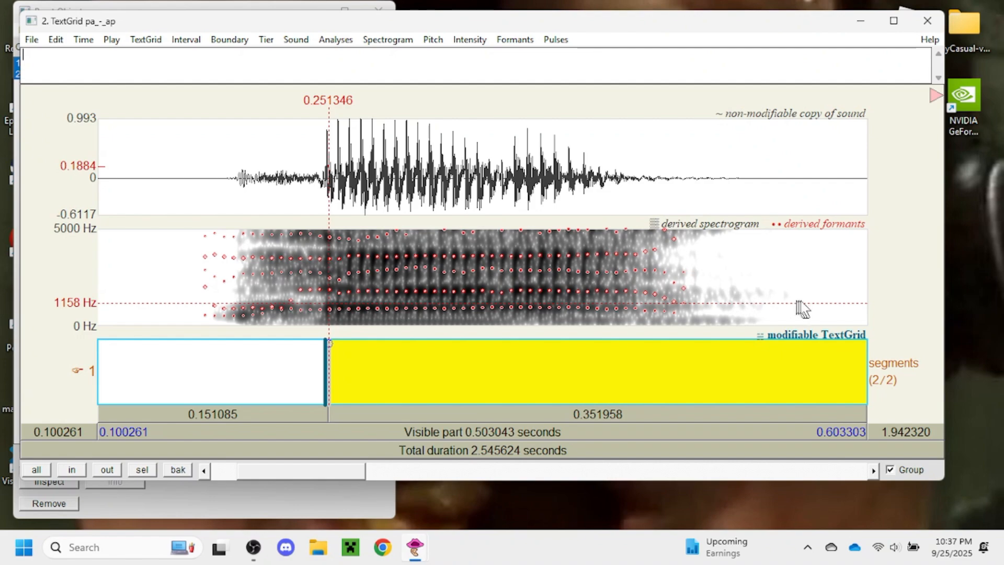
- Add a segments boundary at the end of the first utterance's vowel, at about 0.4855 seconds, where the formants stop
mouse_move(799, 298)
mouse_down()
mouse_move(626, 286)
mouse_move(728, 285)
mouse_move(689, 288)
mouse_up()
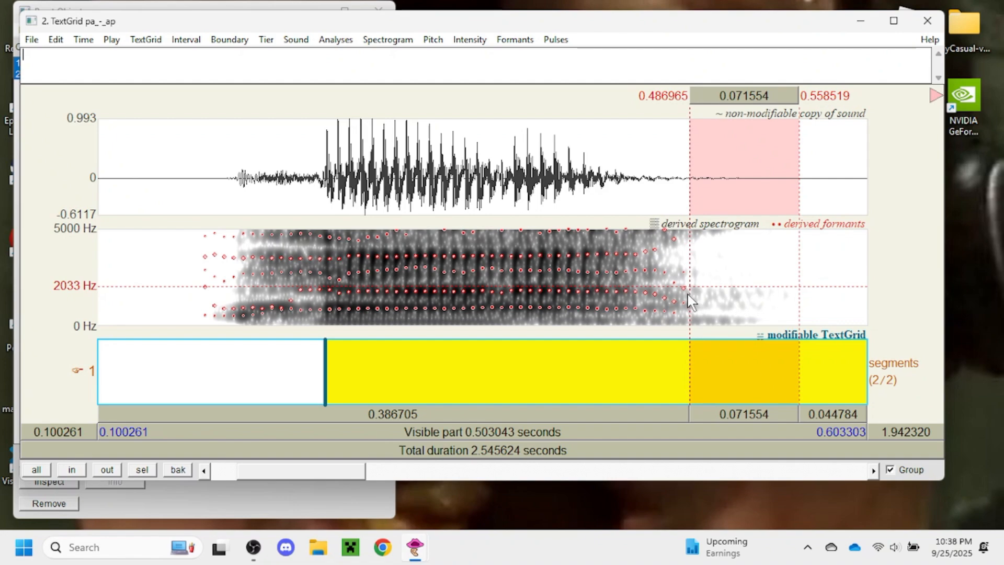
click(687, 298)
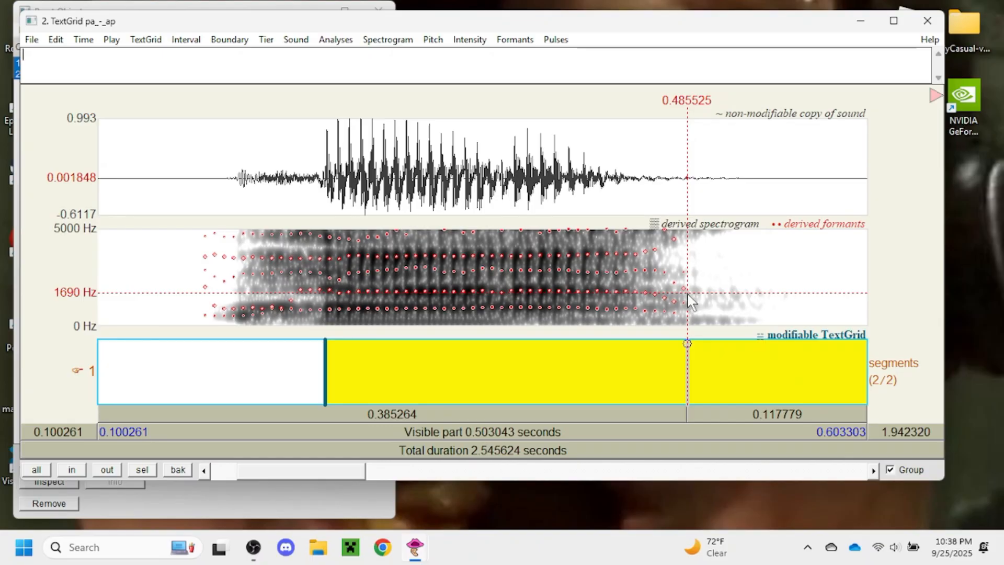
key(Return)
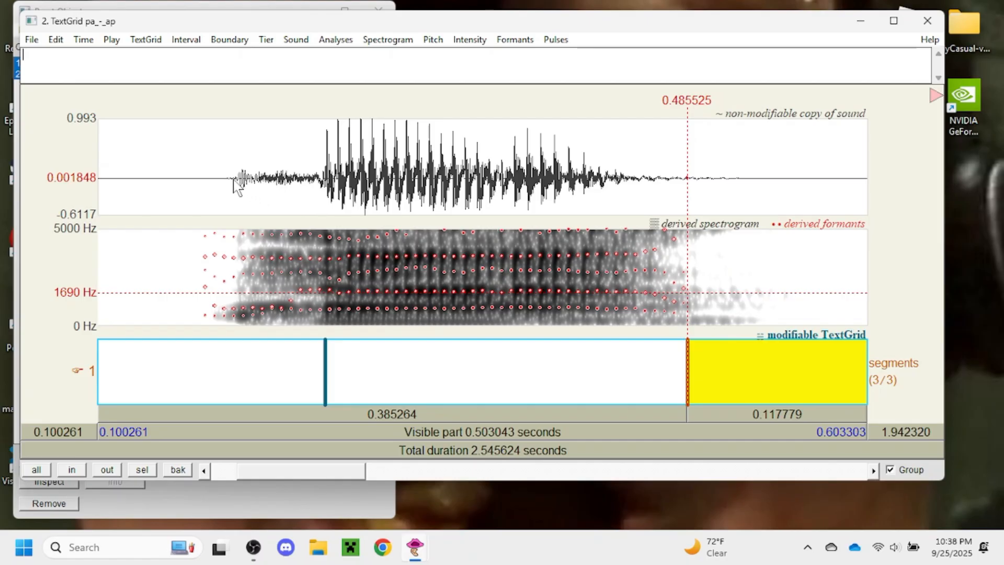
- Add a boundary at the start of the initial consonant, at about 0.1834 seconds, using a close-up of about 0.172 to 0.219 seconds
click(279, 186)
drag(278, 186, 208, 189)
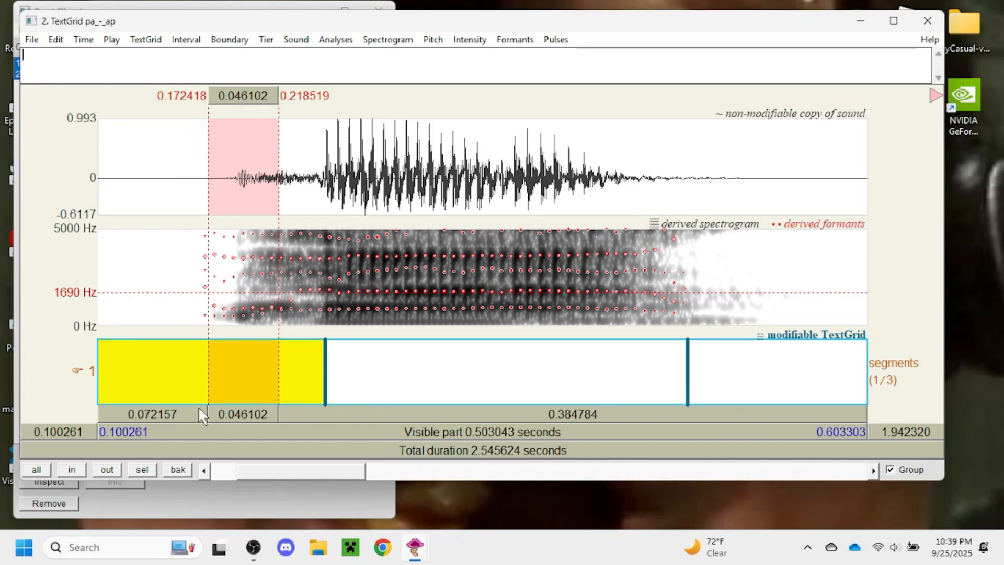
click(140, 472)
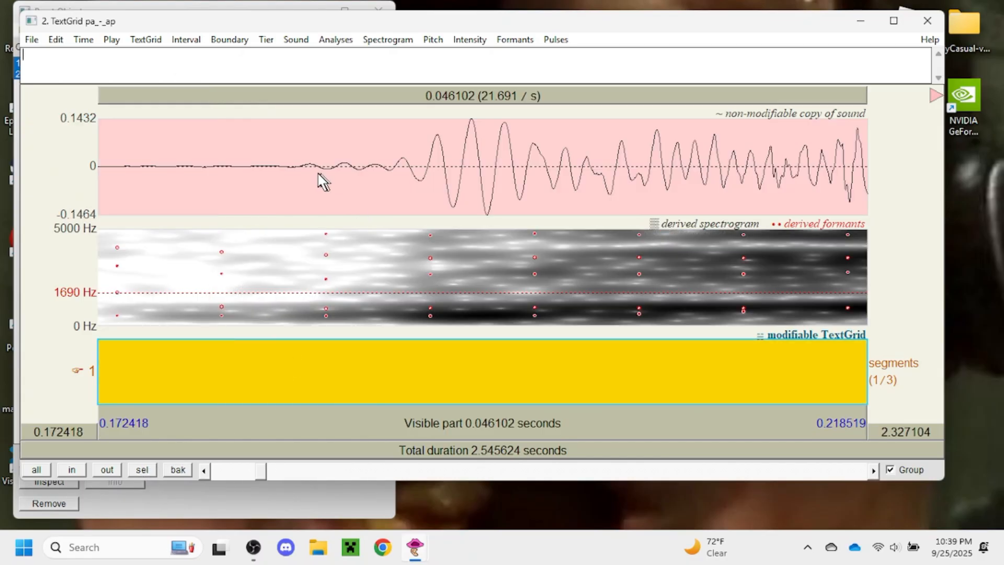
click(281, 168)
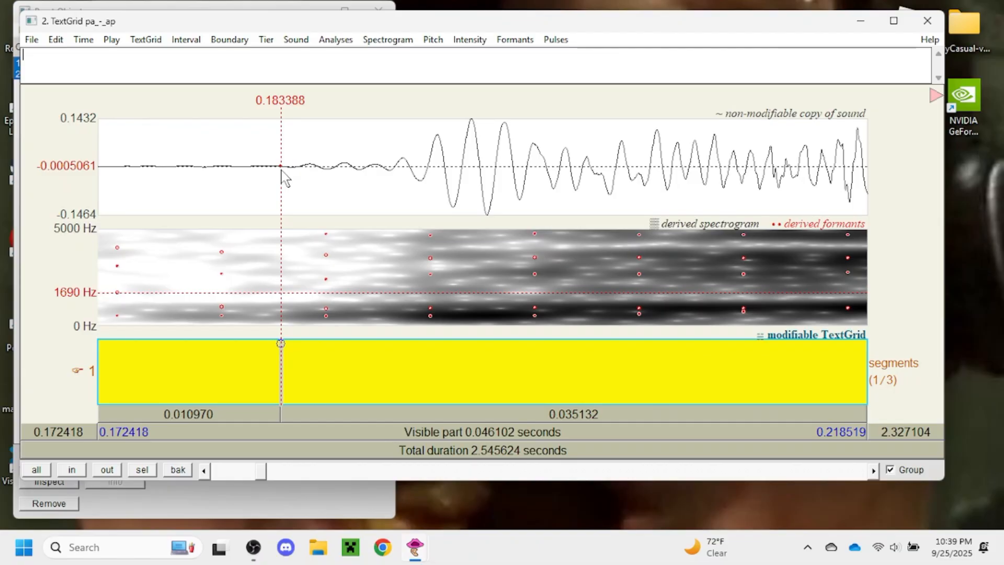
key(Return)
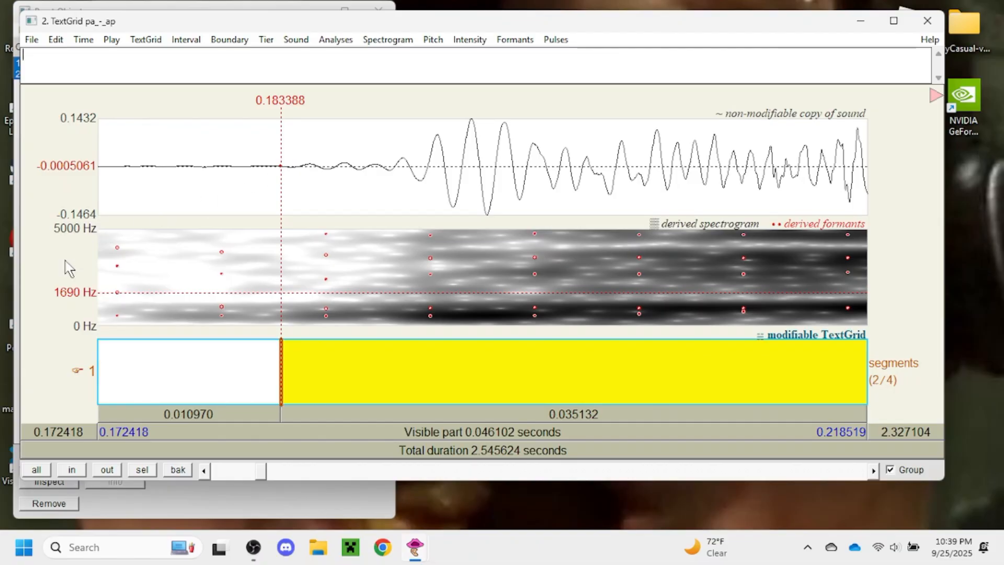
click(180, 473)
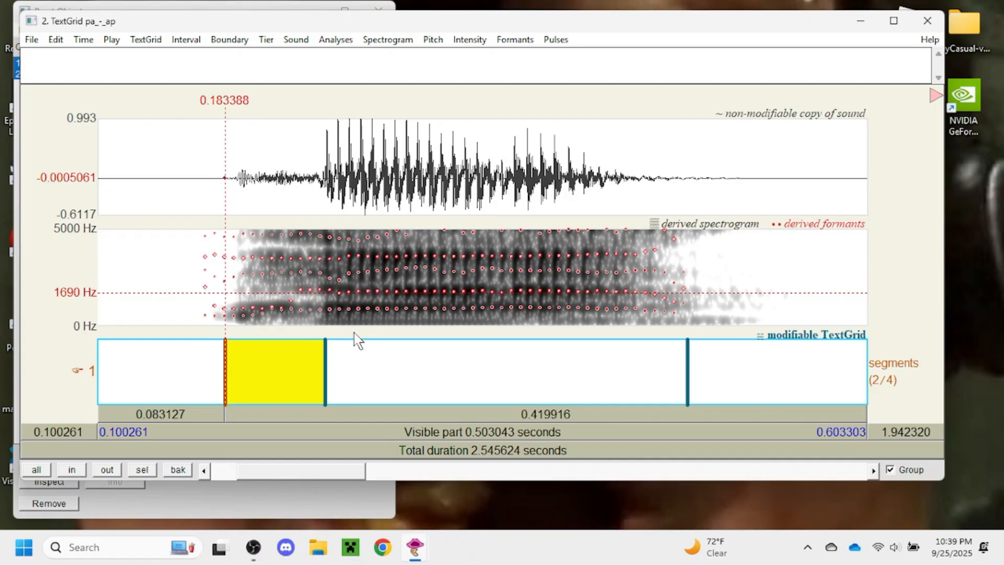
- Label the consonant interval of the first utterance "p" and the following vowel interval "a"
click(305, 357)
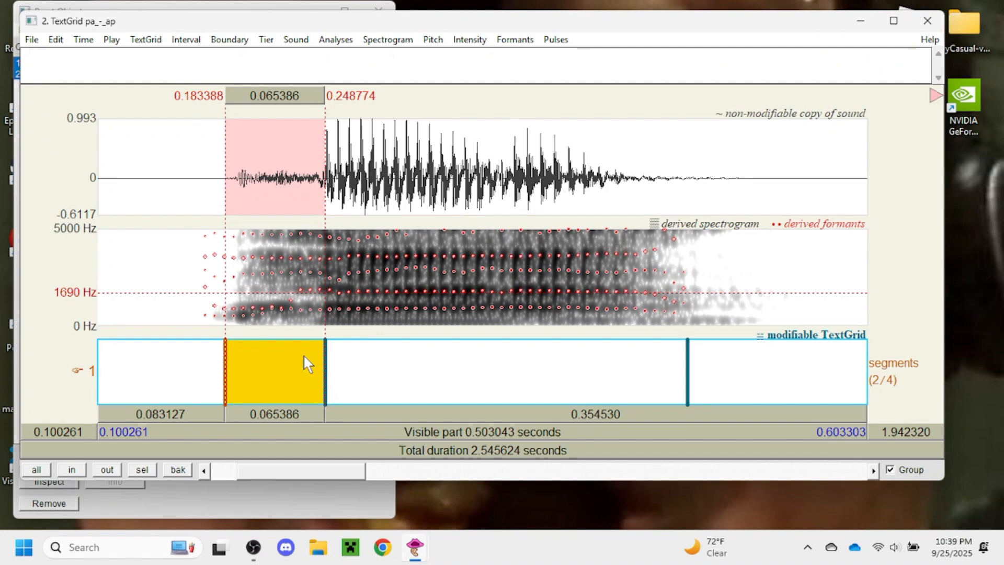
text(p)
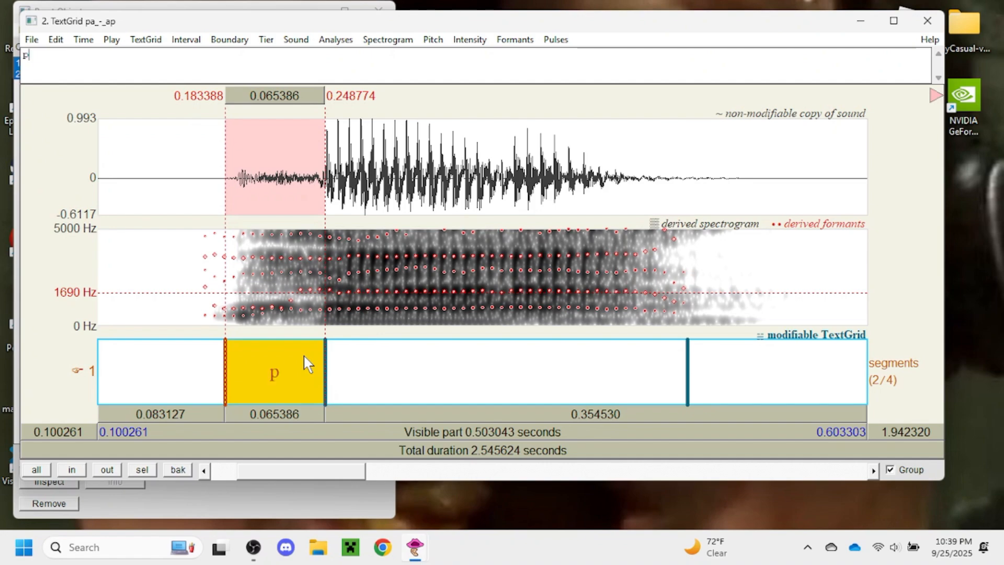
click(430, 368)
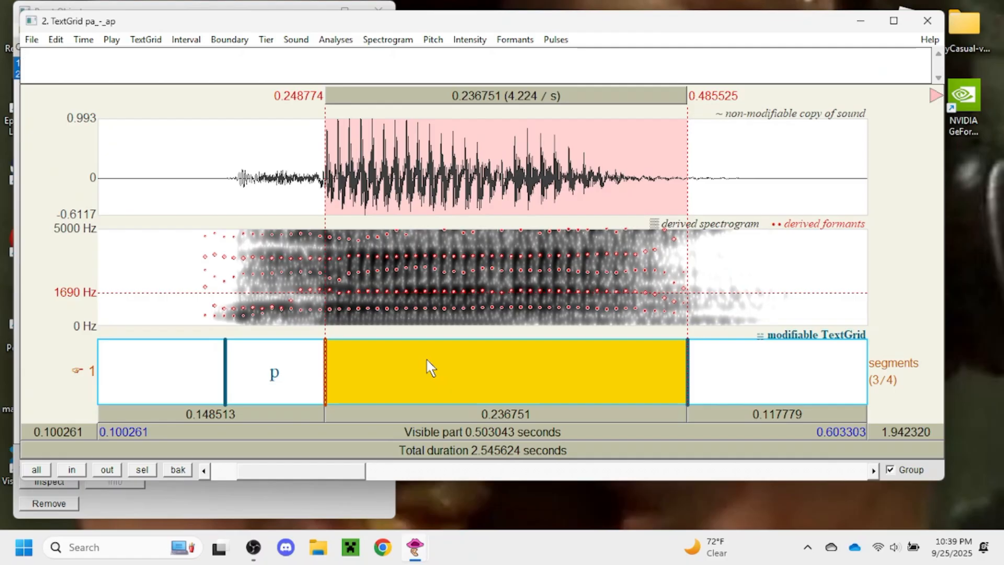
text(a)
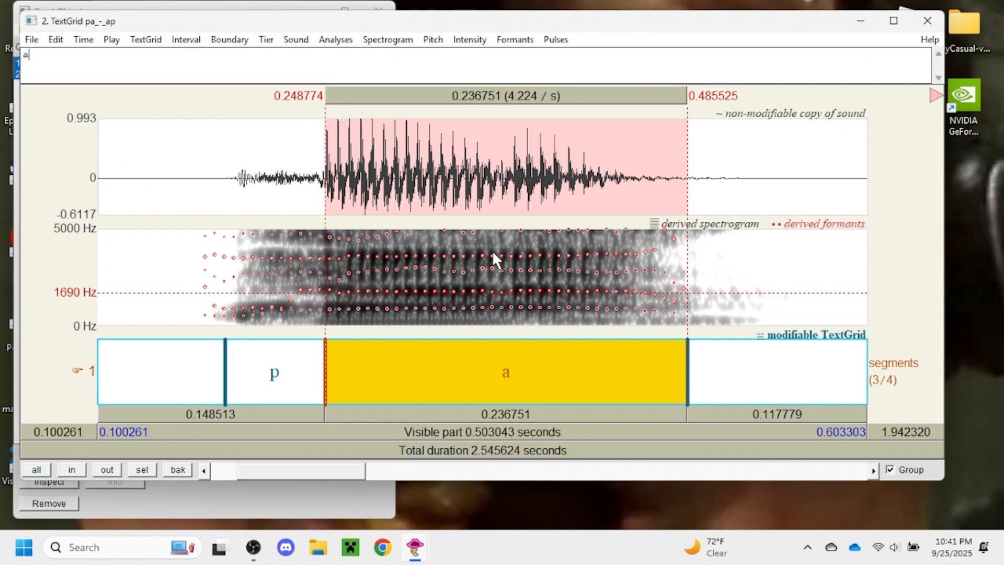
- Zoom in on the middle of the "a" vowel and select one waveform cycle, about 0.3220 to 0.3297 seconds, to measure its period
click(510, 187)
key(Return)
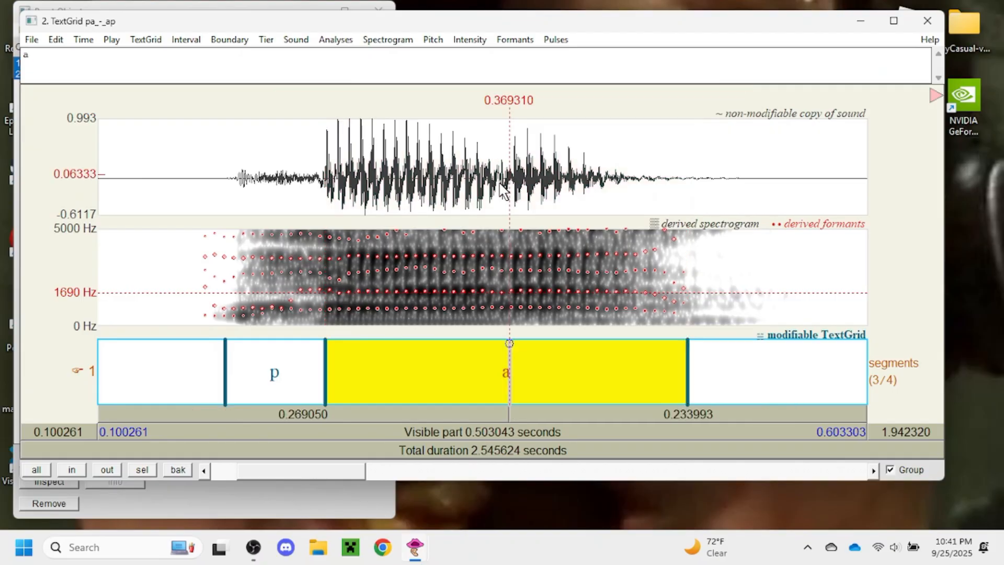
drag(492, 178, 421, 165)
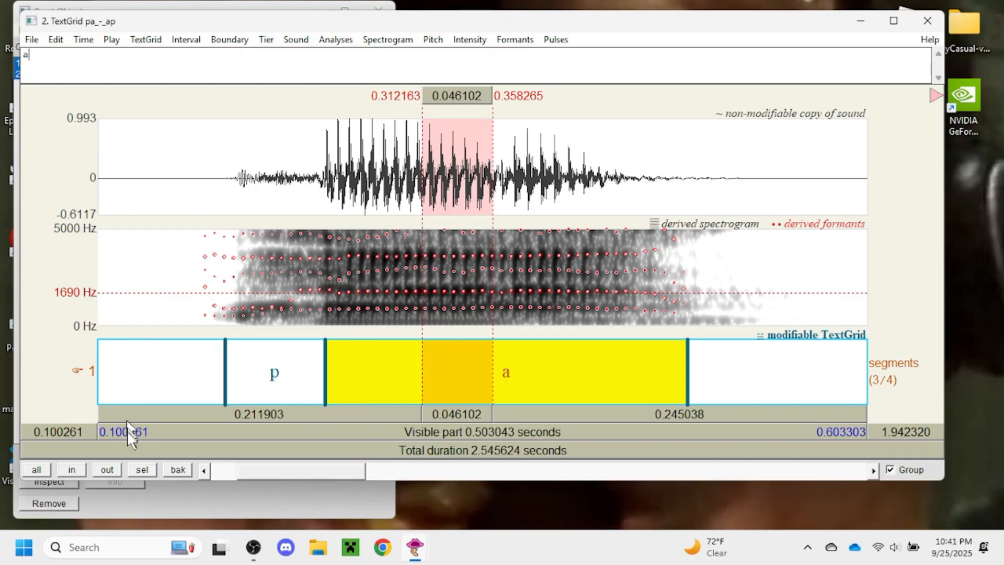
click(141, 469)
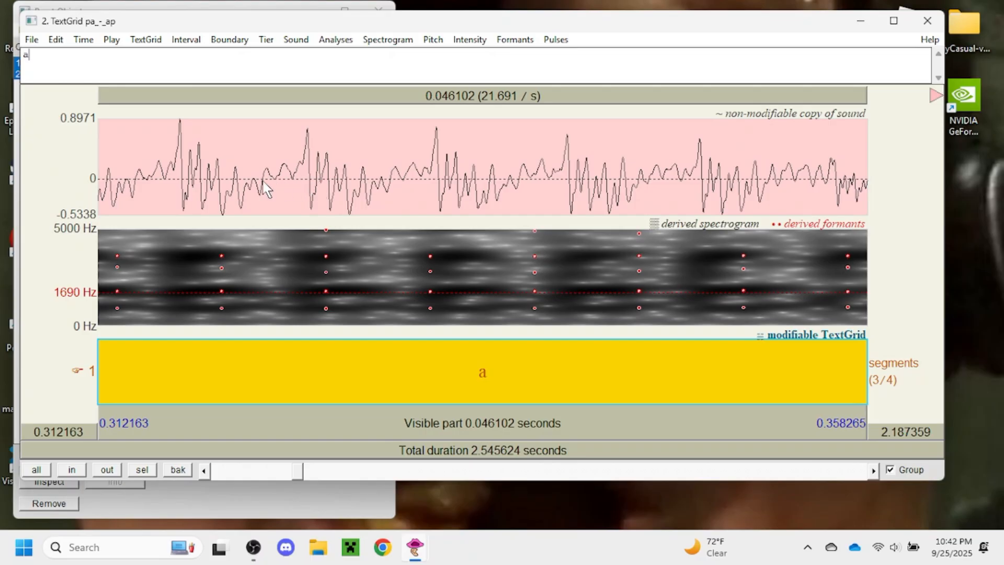
drag(263, 188, 391, 190)
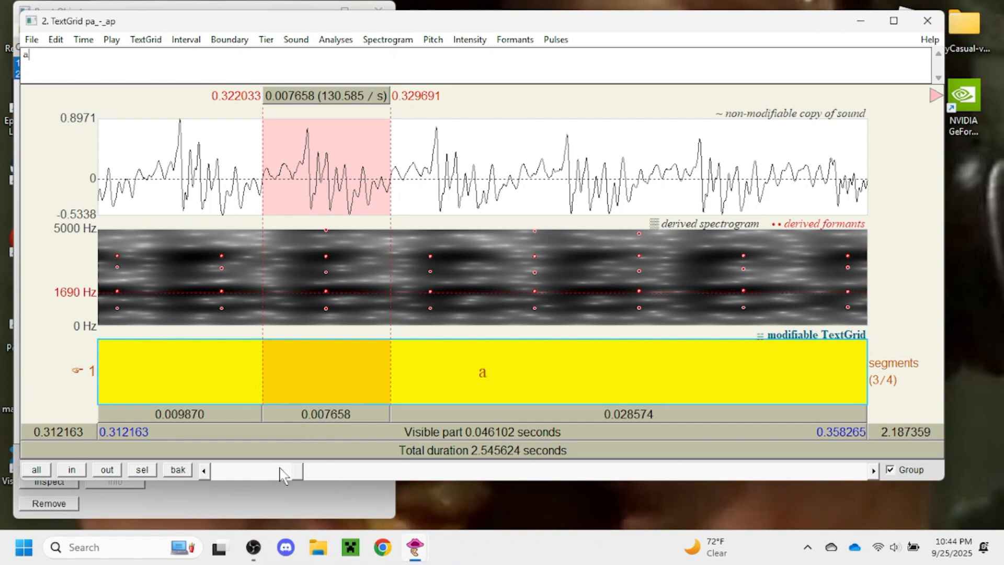
- Search from Windows for "calculator" and open the online calculator in the web browser
mouse_move(265, 561)
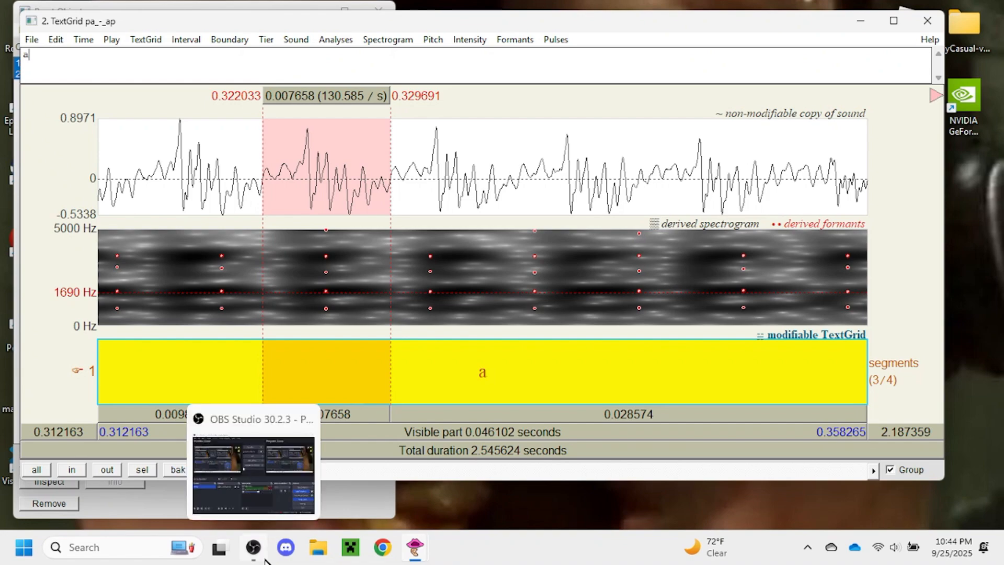
click(144, 544)
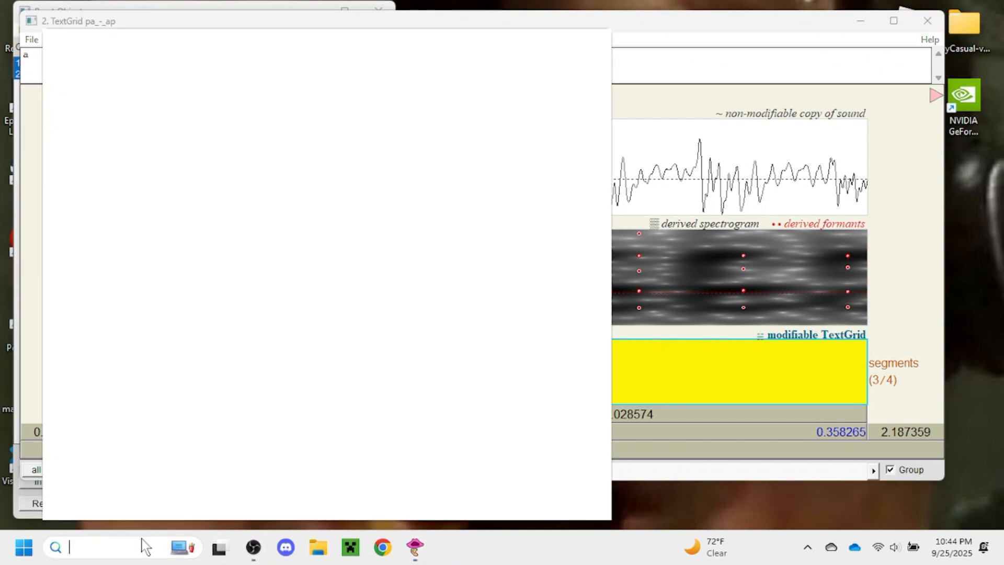
text(c)
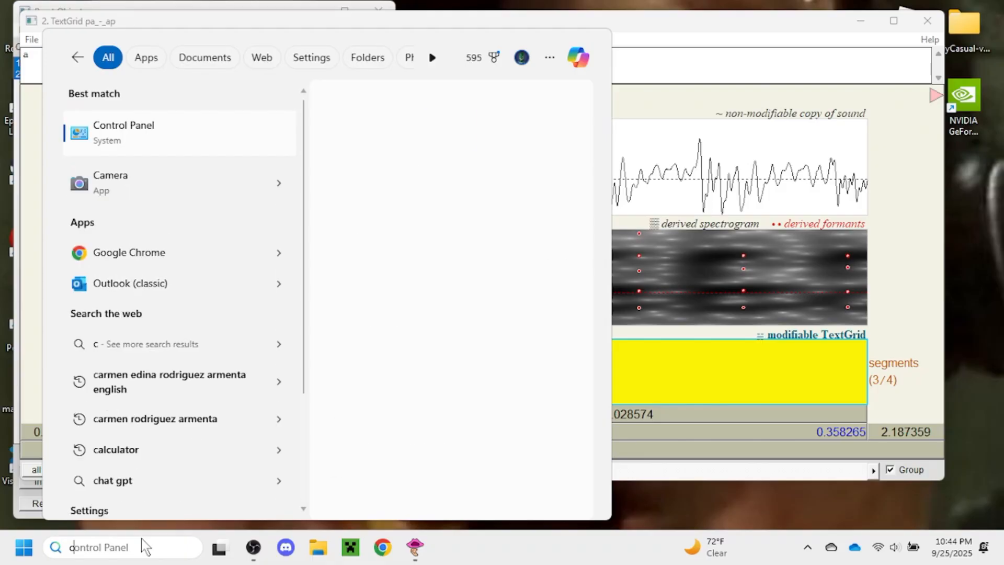
text(a)
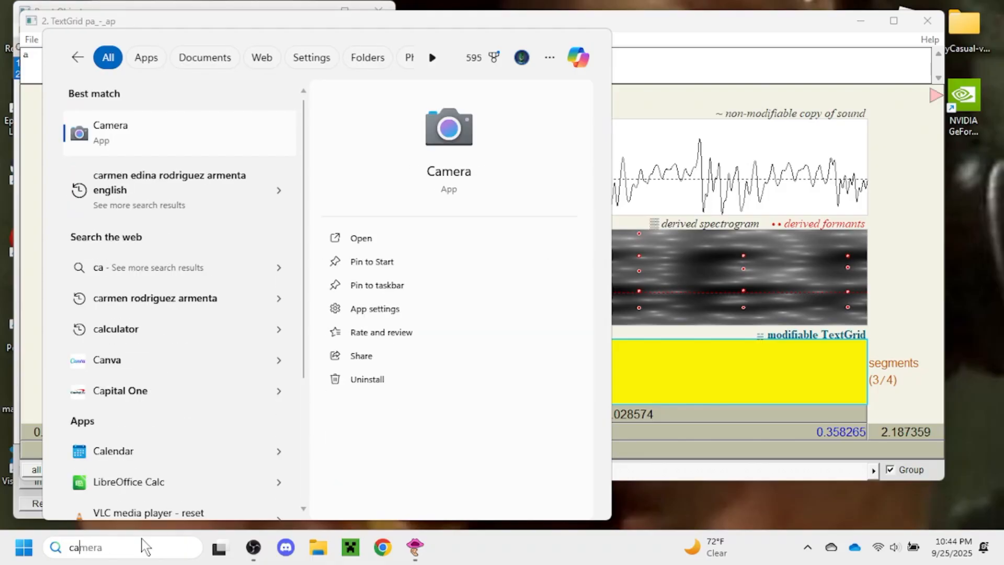
text(l)
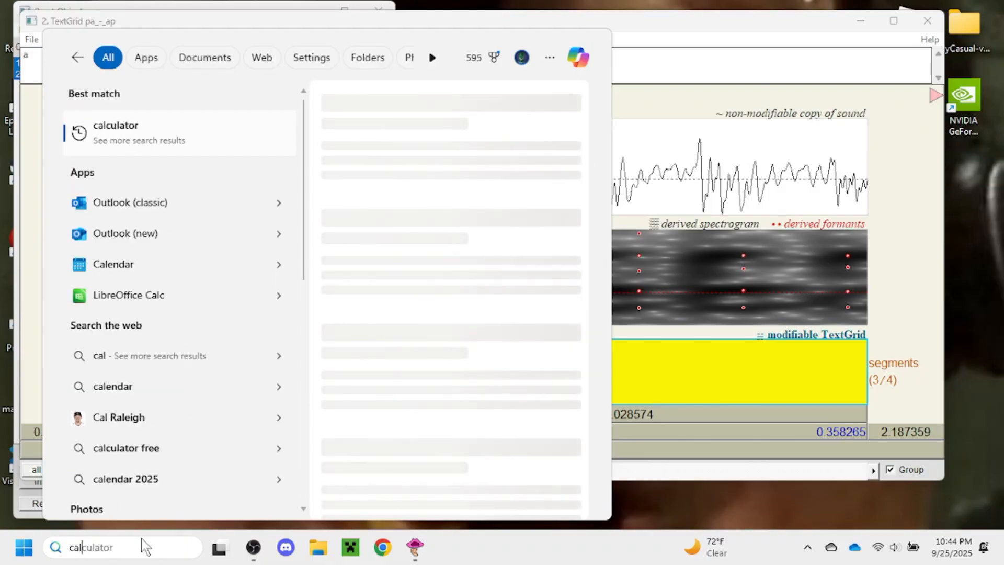
key(Return)
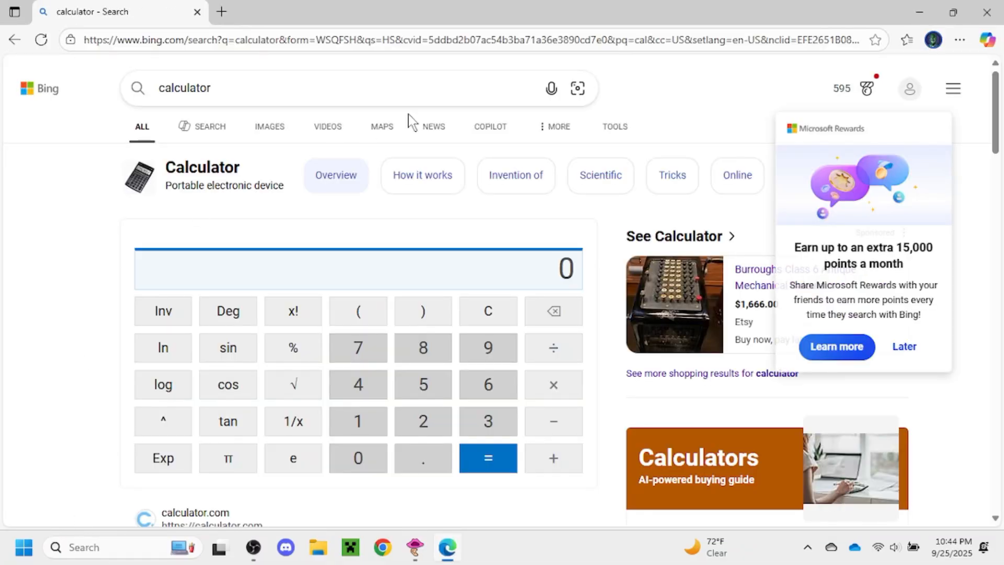
- Shrink the browser window and place it beside the waveform so the calculator's number keys and the cycle duration are both visible
click(958, 11)
drag(716, 23, 871, 21)
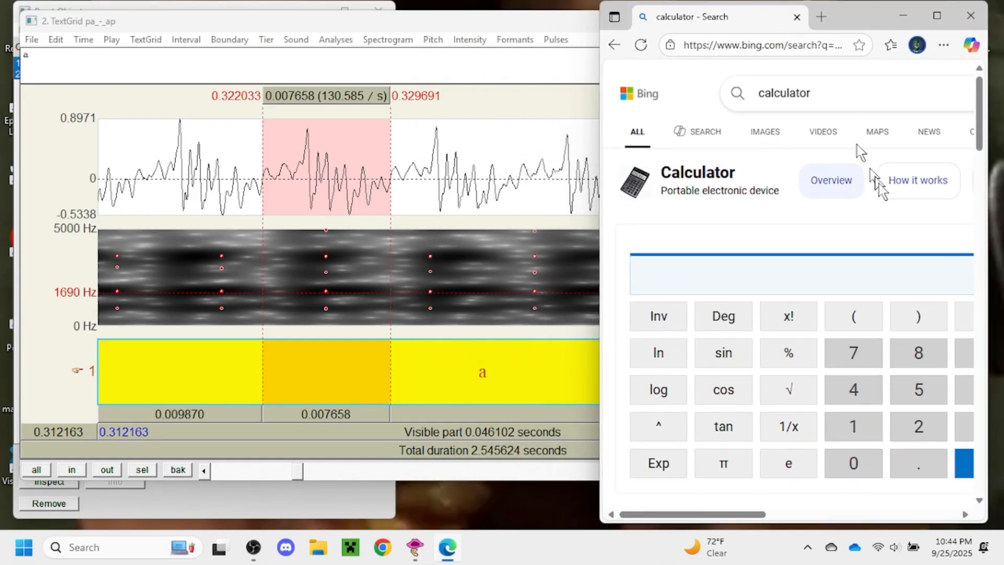
scroll(878, 209, right, 3)
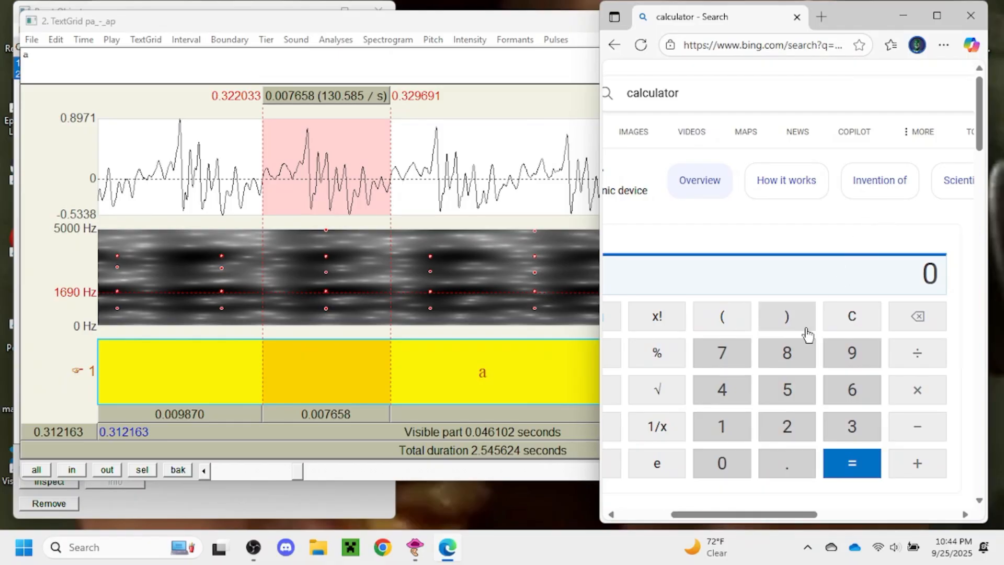
- Calculate 1 ÷ 0.007658 on the online calculator to get the vowel's frequency from the cycle duration
click(722, 434)
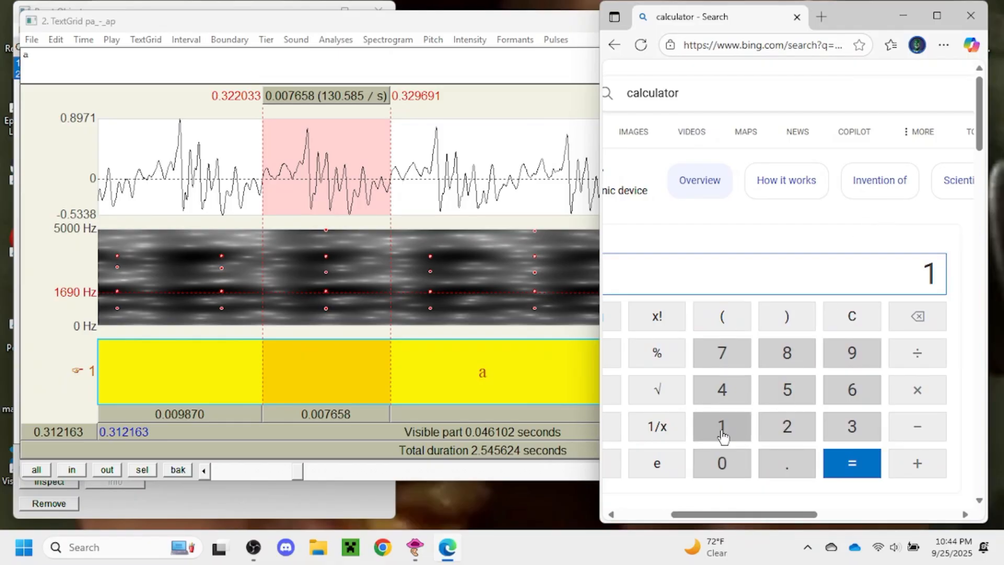
click(918, 352)
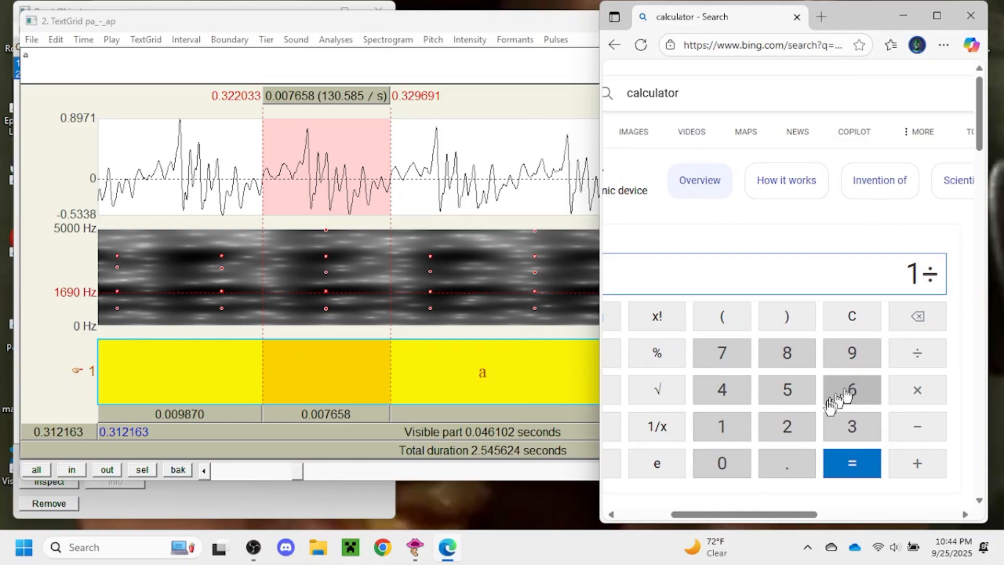
click(772, 475)
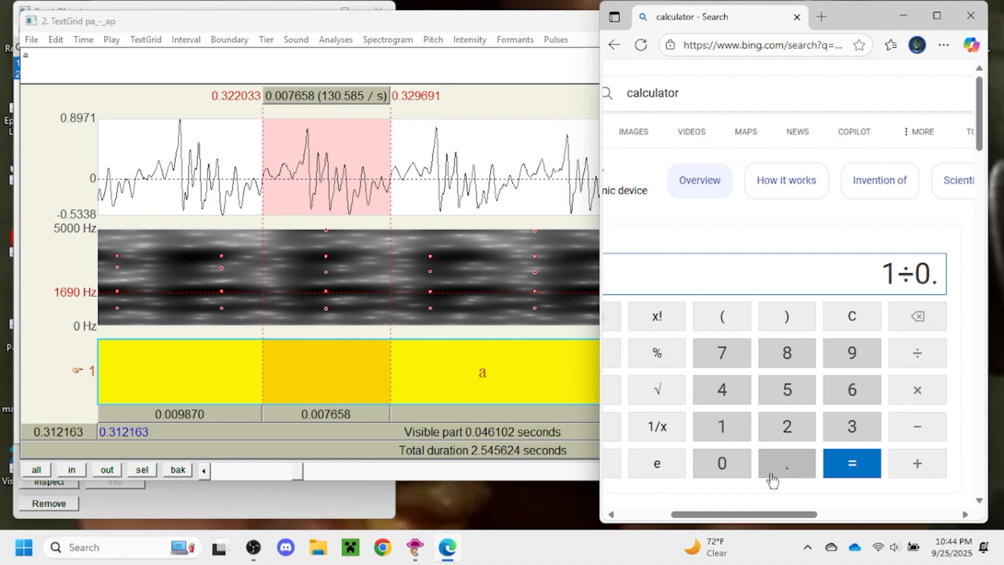
click(732, 473)
click(731, 473)
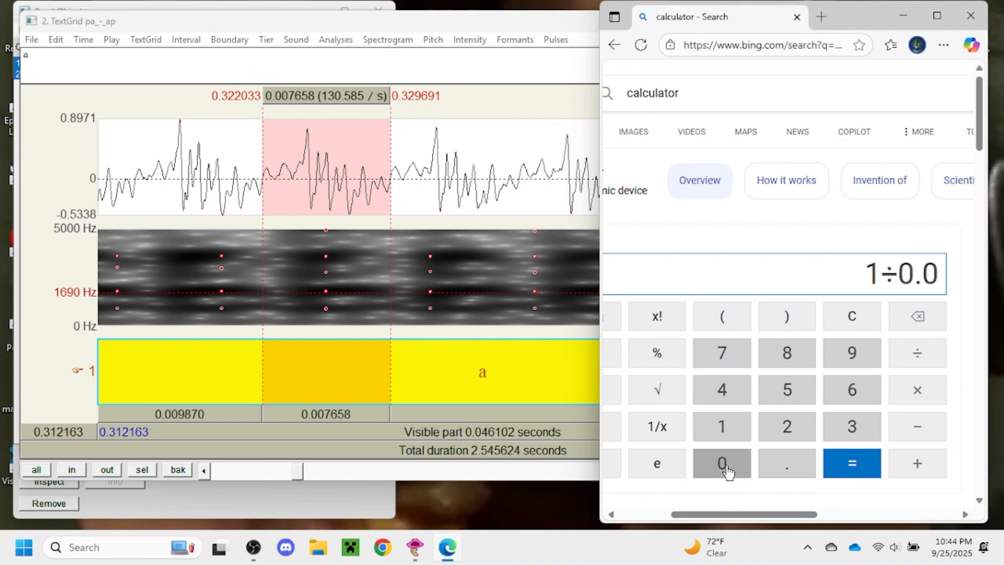
click(722, 352)
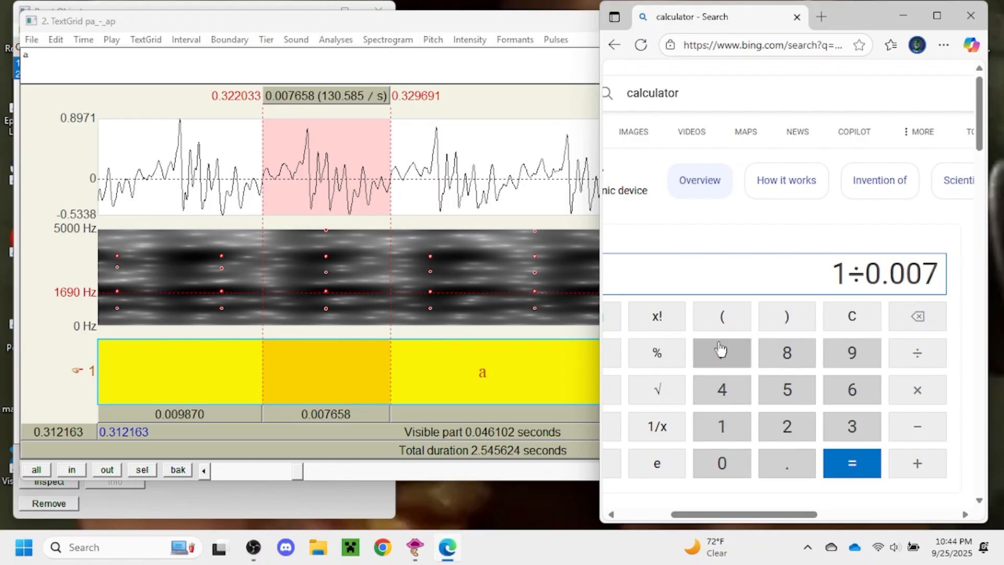
click(836, 388)
click(805, 398)
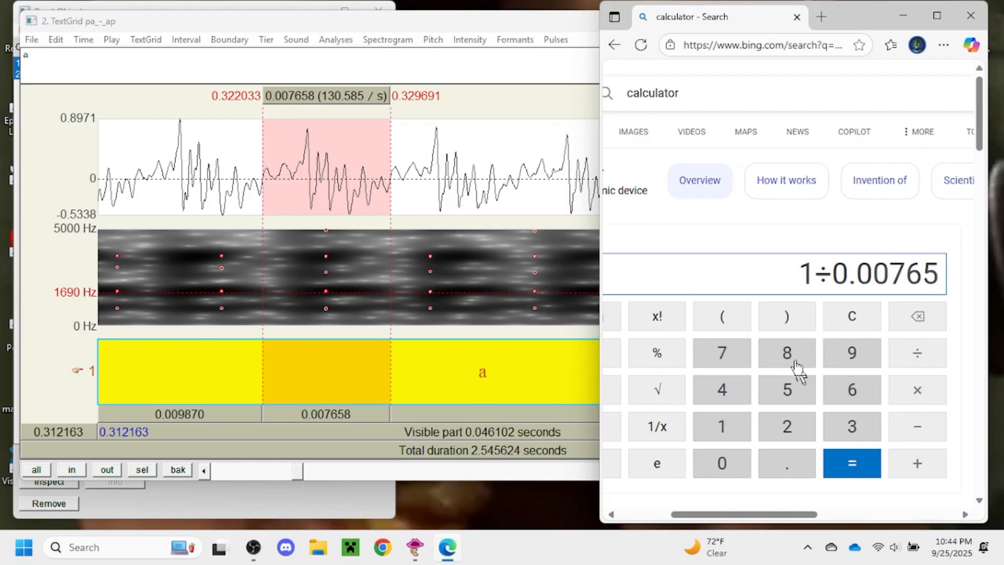
click(790, 352)
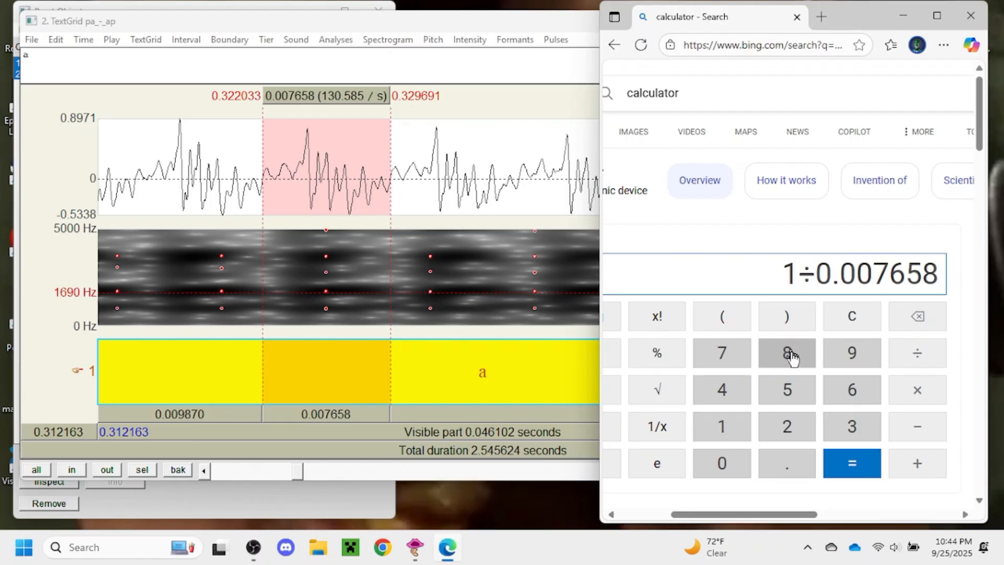
click(854, 470)
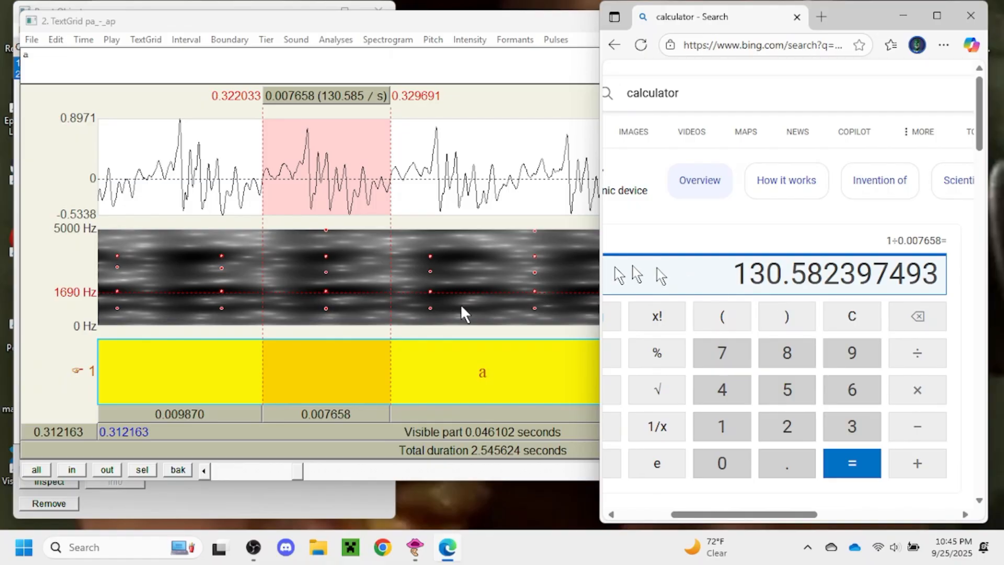
- Add a boundary at the onset of the second utterance, at about 1.6514 seconds, using a close-up of about 1.648 to 1.662 seconds
click(178, 470)
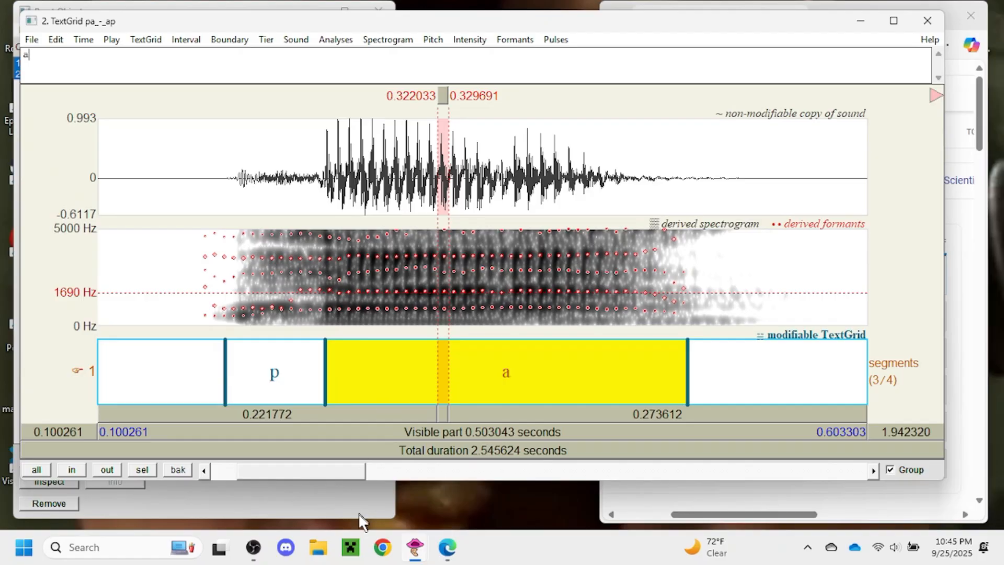
click(320, 467)
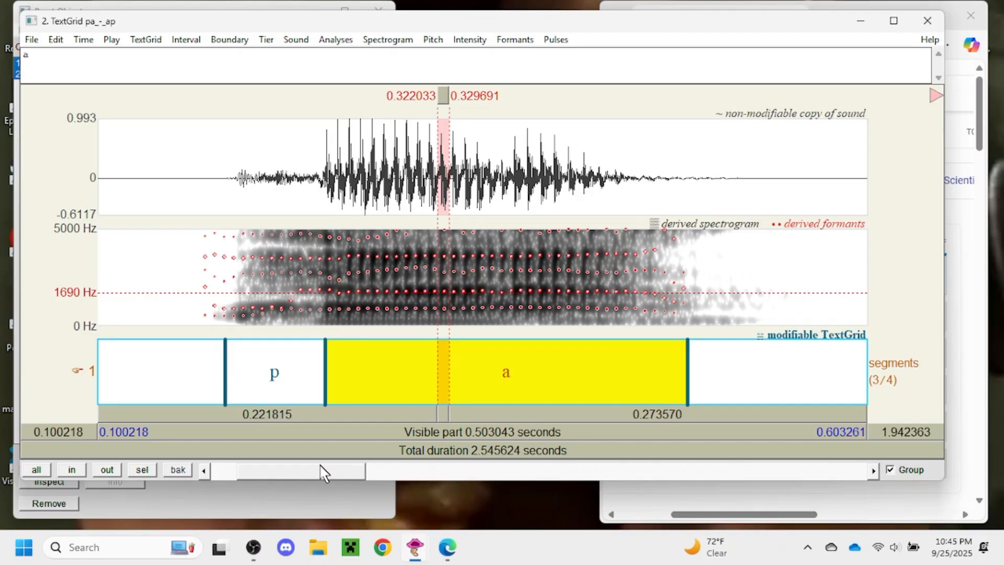
drag(321, 469, 681, 438)
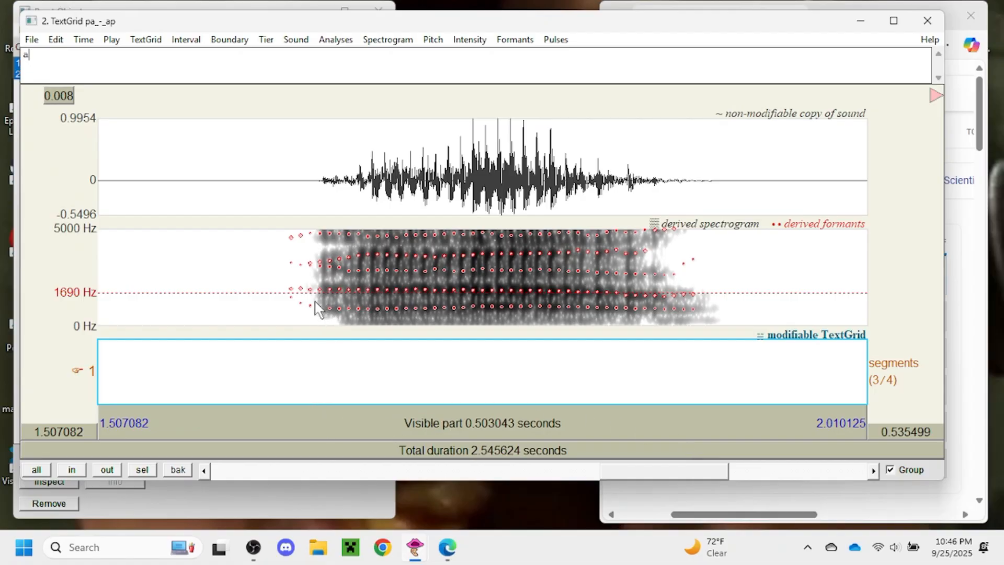
click(323, 186)
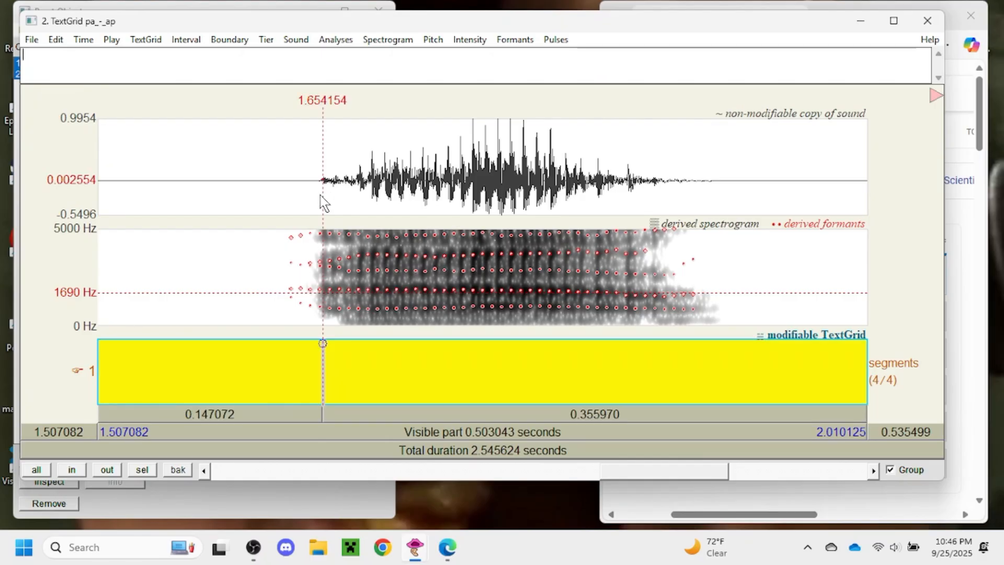
click(320, 196)
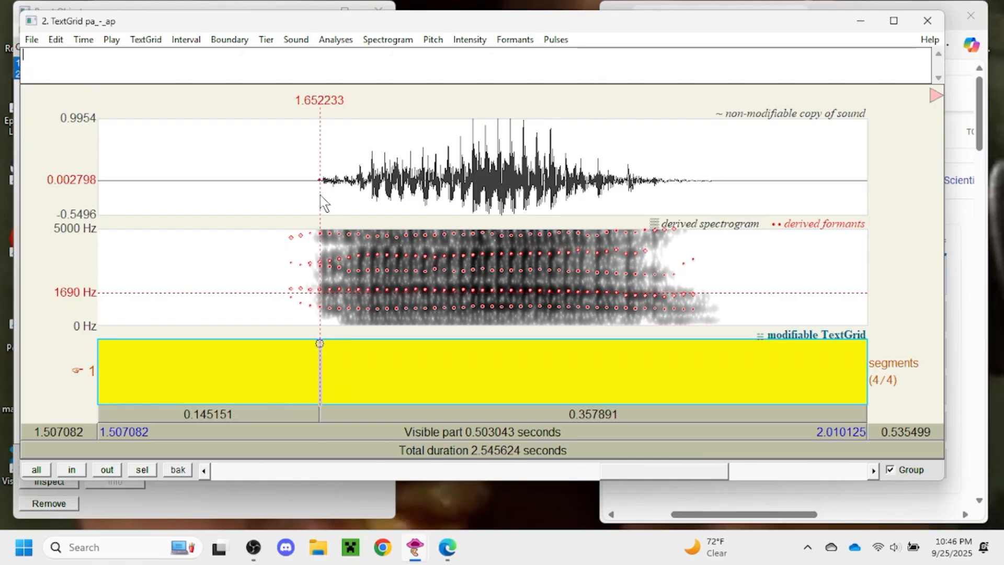
click(316, 196)
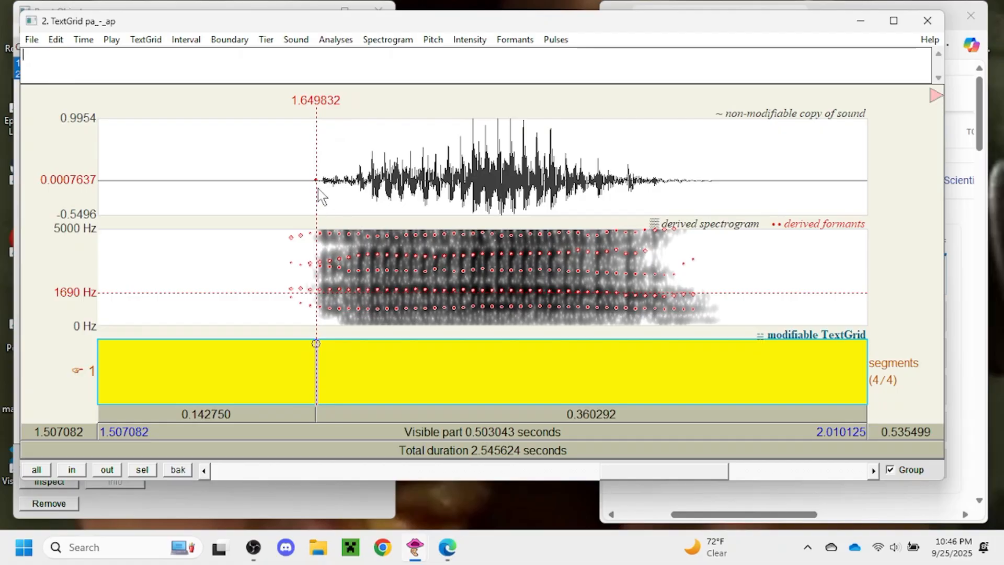
drag(335, 191, 313, 209)
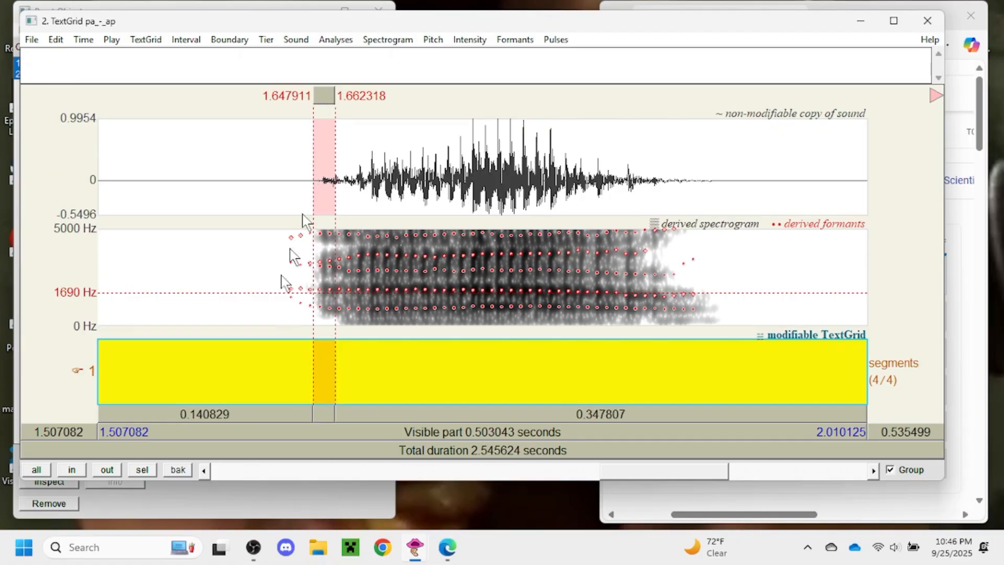
click(142, 469)
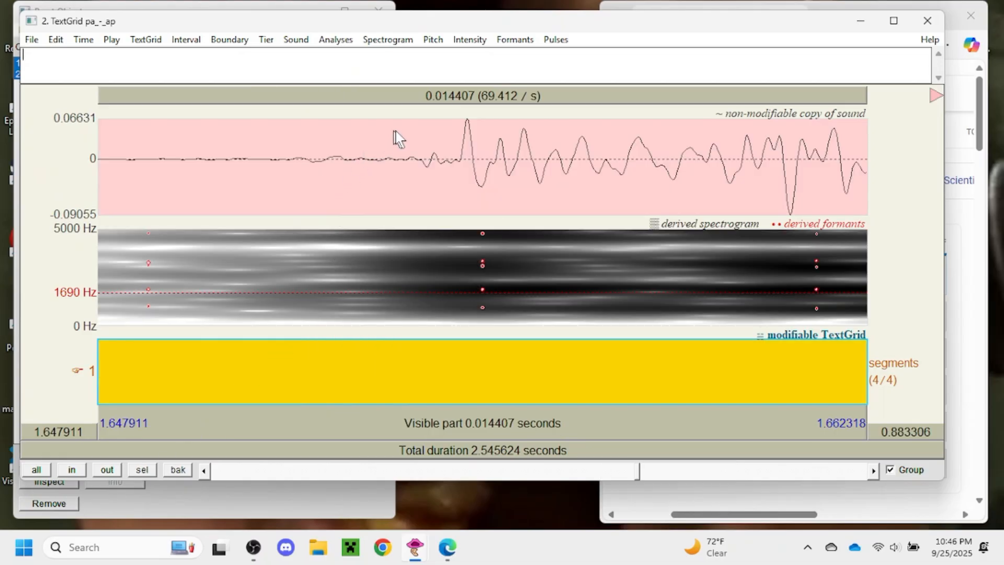
click(286, 161)
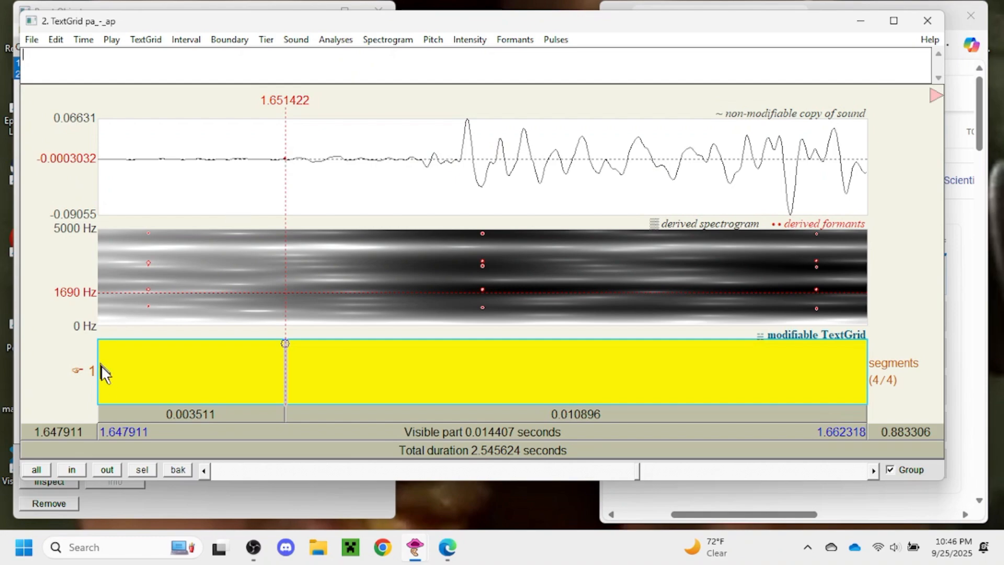
key(Return)
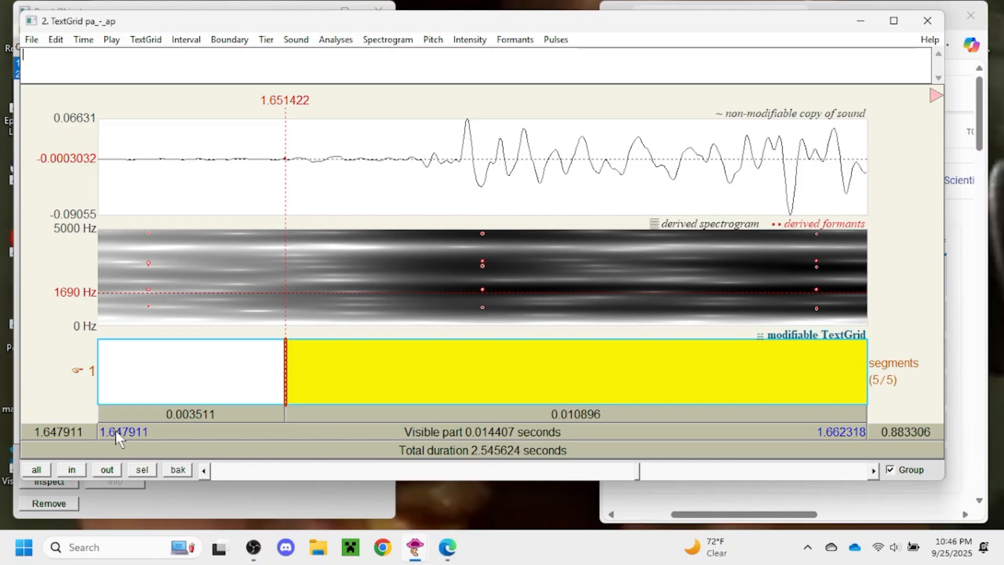
- Return to the wider view of the second utterance and play the interval following its onset boundary
click(176, 470)
click(392, 384)
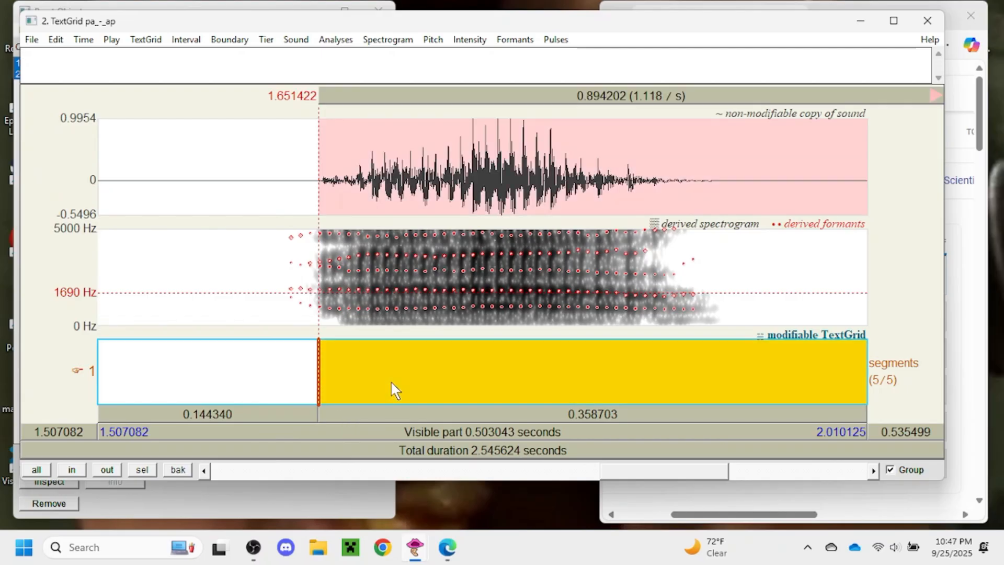
key(Tab)
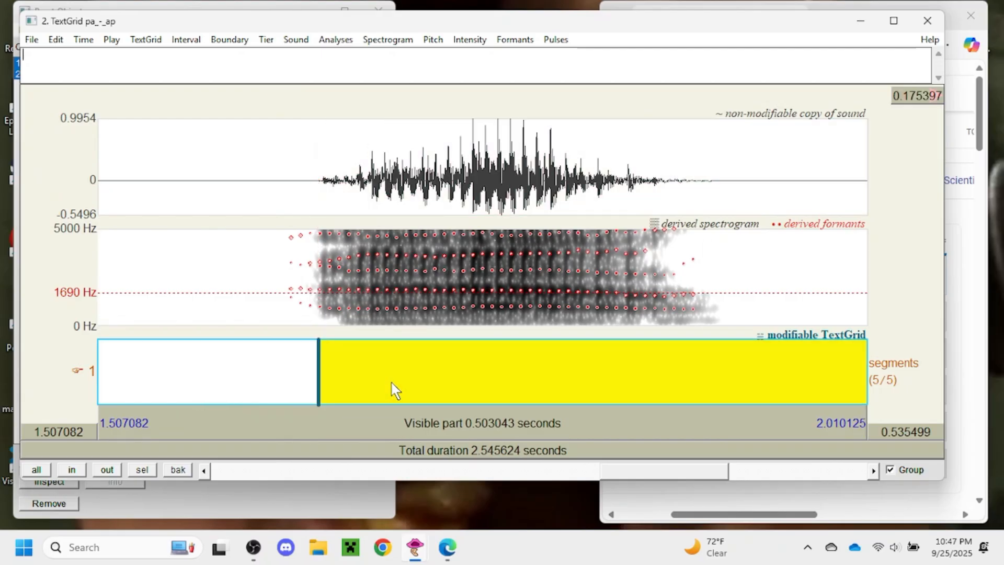
click(391, 382)
key(Tab)
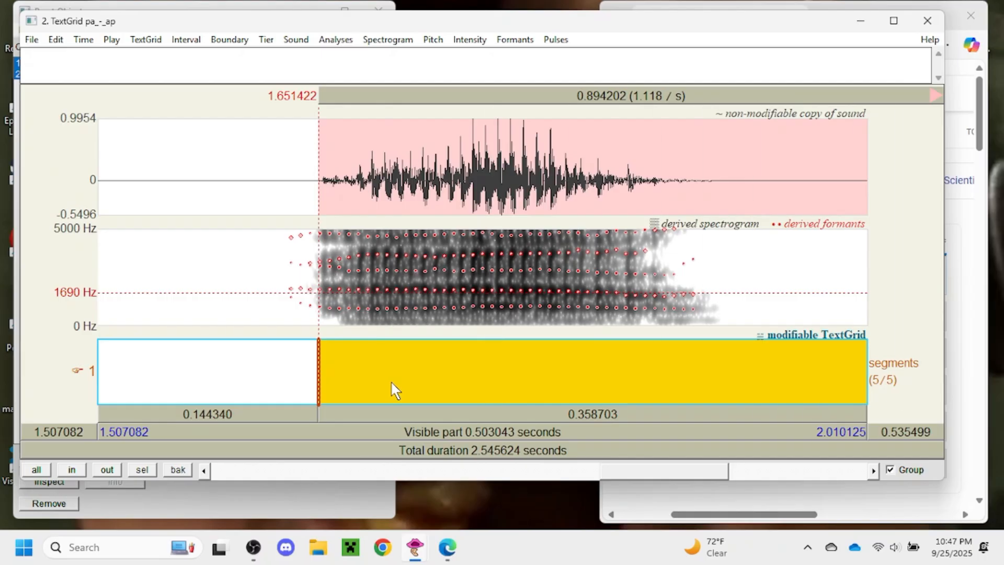
key(Tab)
key(Tab)
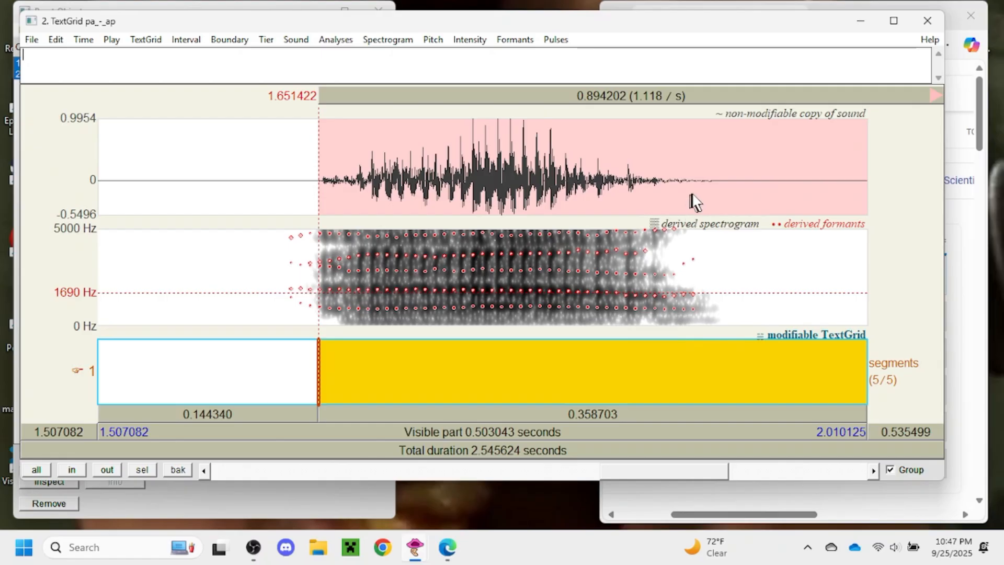
- Inspect about 1.818 to 1.910 seconds up close and add a boundary at the end of the second utterance's vowel, at about 1.8626 seconds
drag(715, 188, 574, 201)
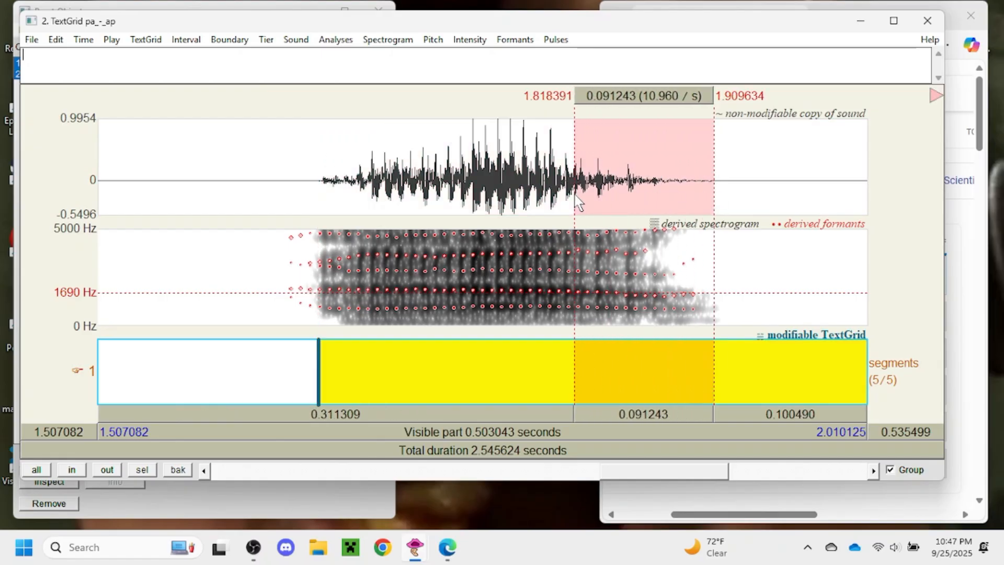
click(142, 469)
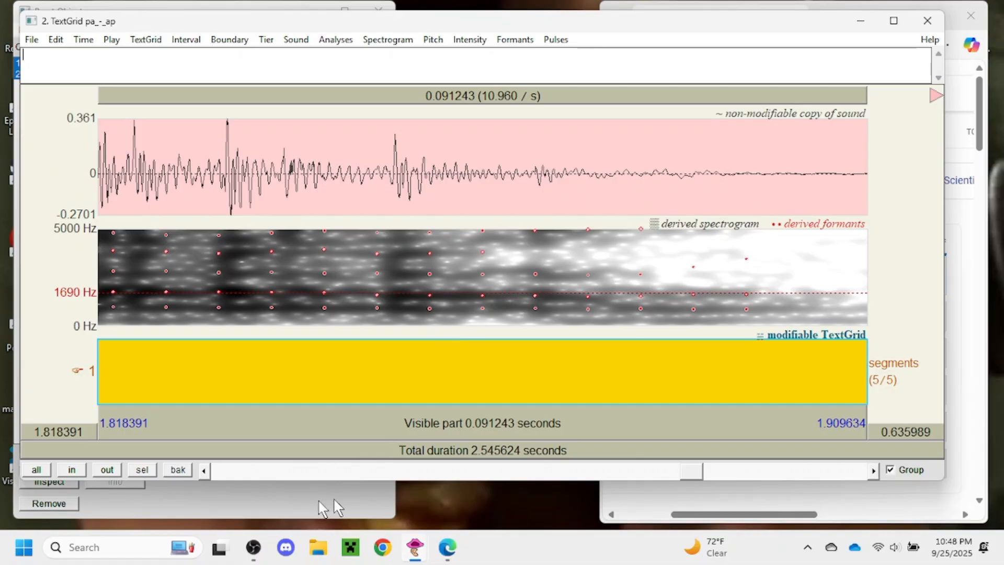
click(177, 470)
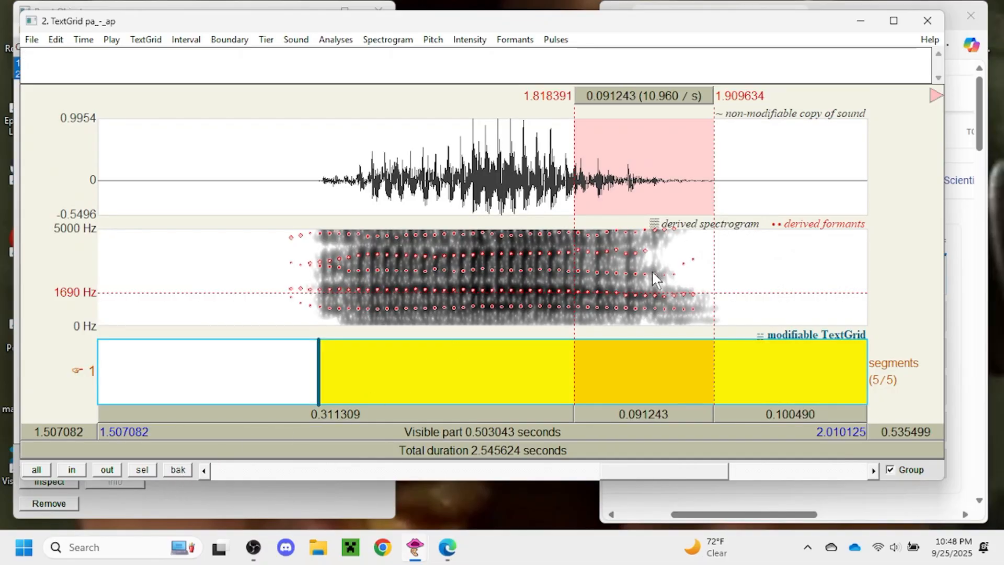
click(642, 324)
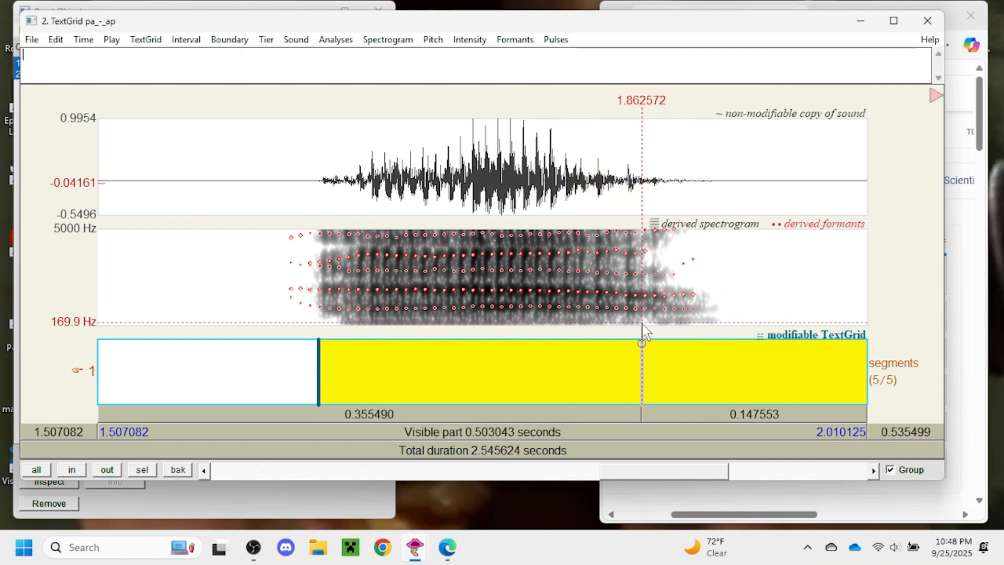
click(642, 341)
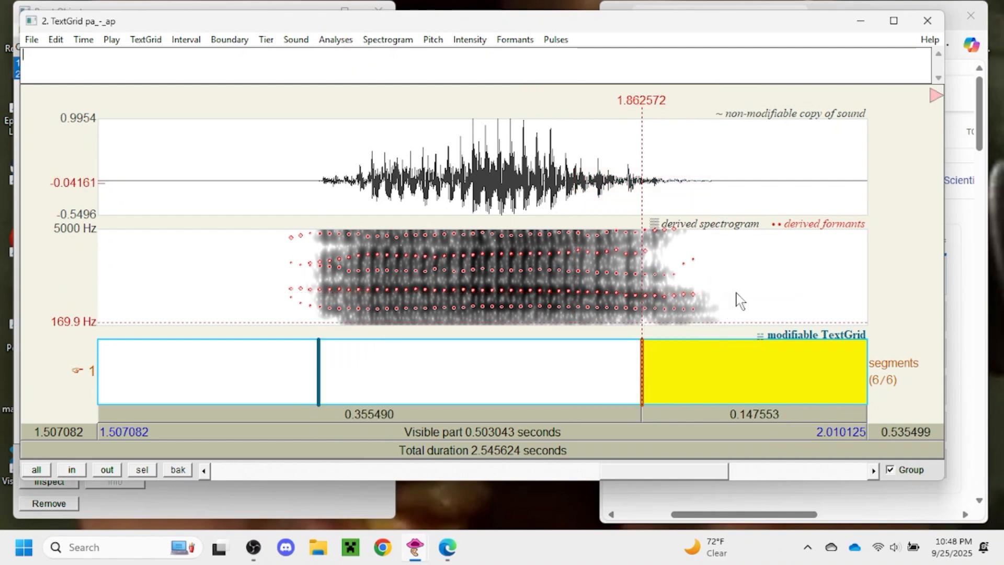
- Check the vowel-end boundary against the waveform and spectrogram in a close-up of about 1.792 to 1.924 seconds
drag(738, 300, 533, 300)
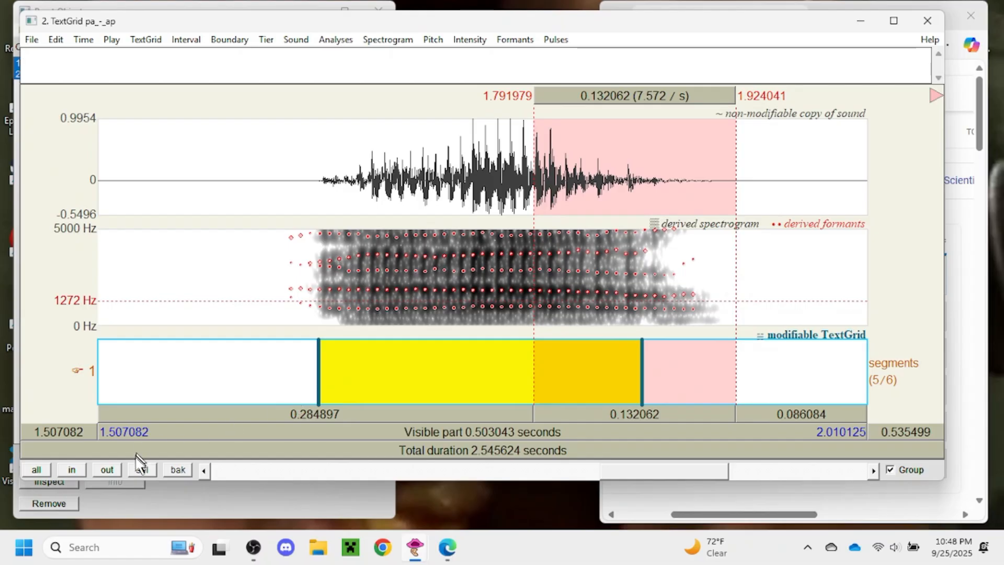
click(140, 468)
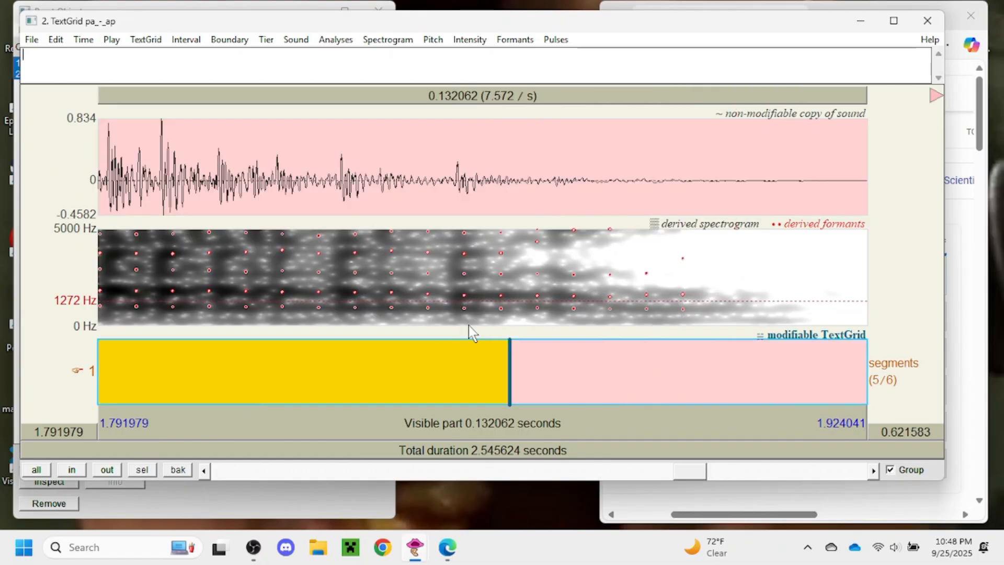
click(510, 369)
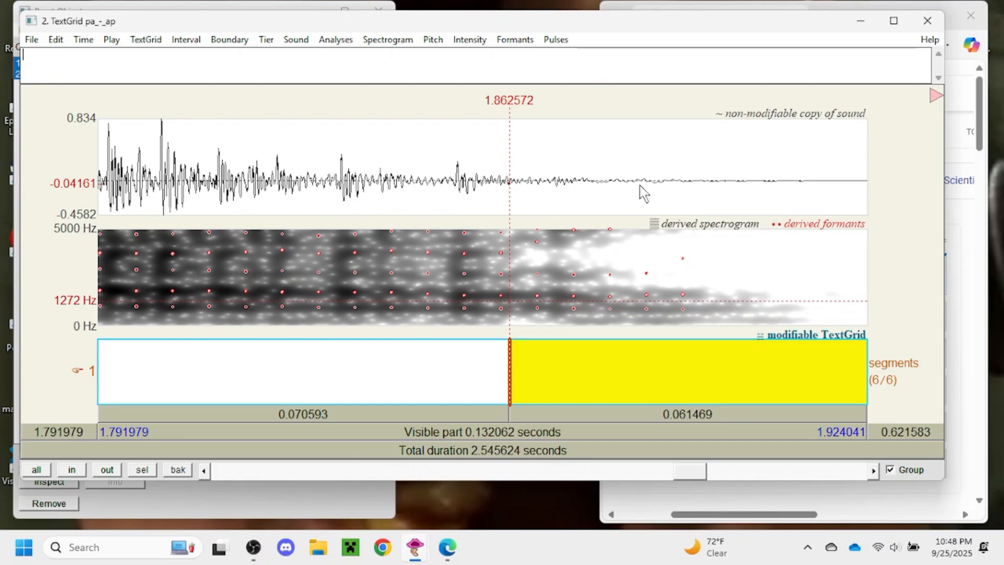
click(177, 469)
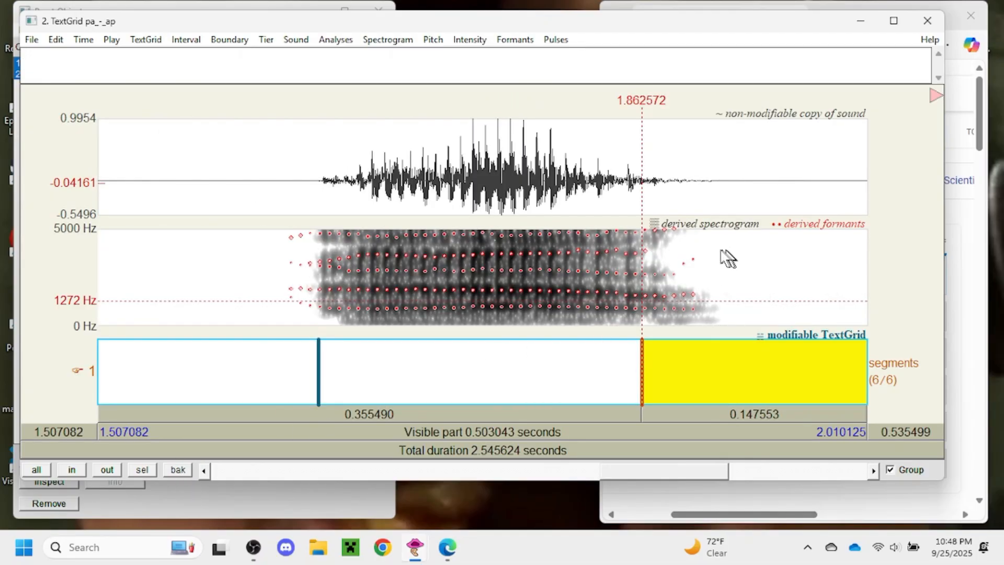
- Add a boundary at the end of the second utterance's final consonant, at about 1.9135 seconds
click(718, 322)
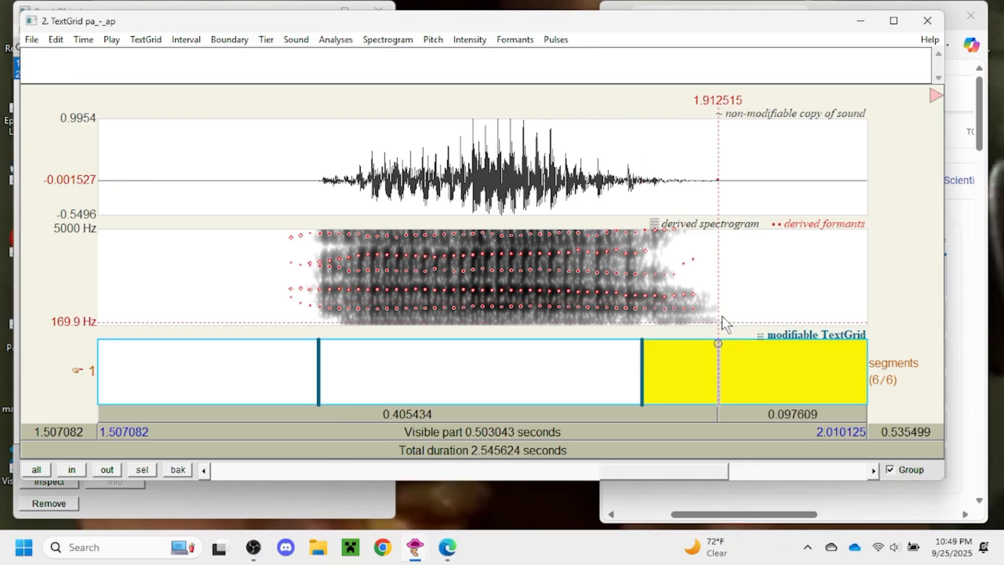
click(719, 317)
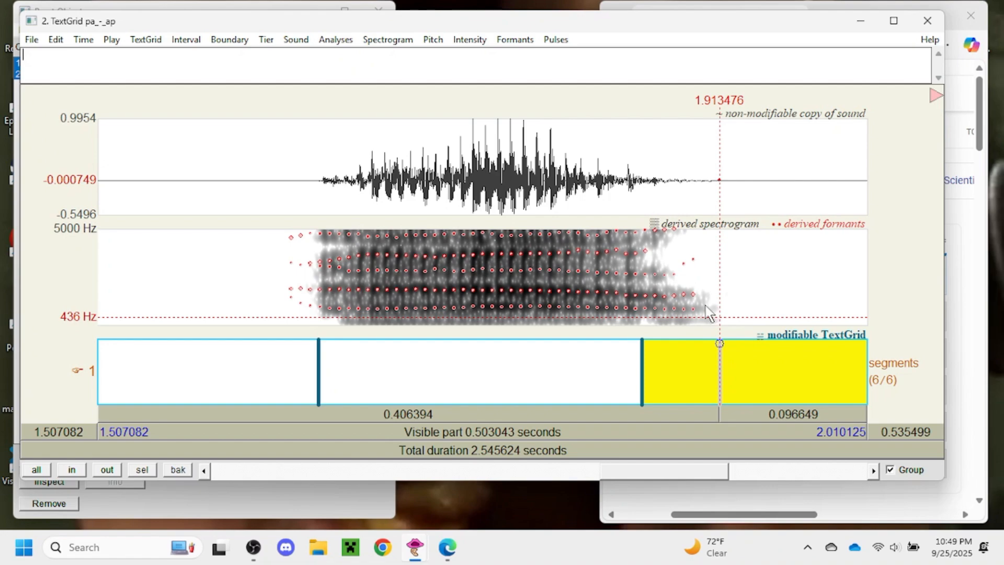
key(Return)
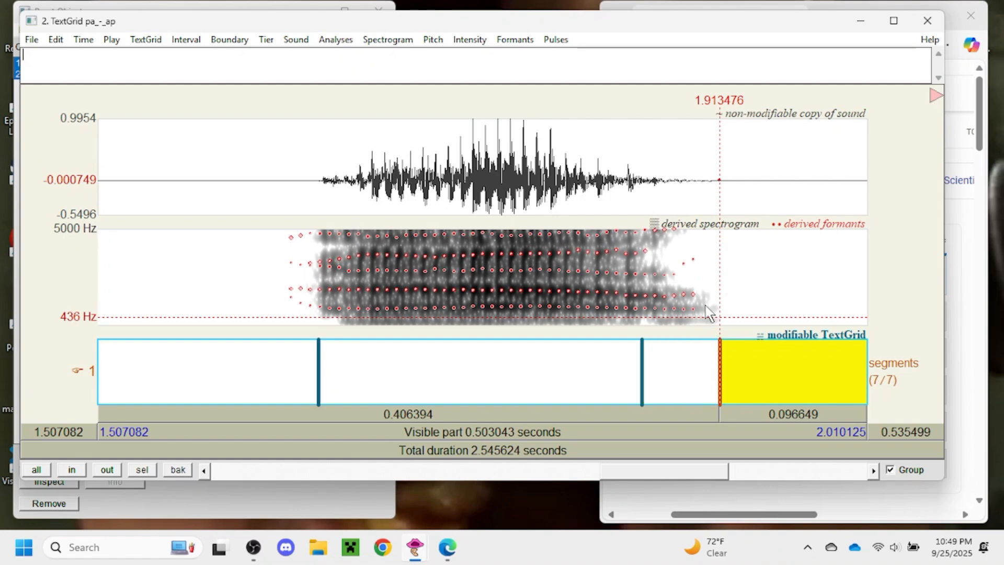
- Select and play the second utterance's final consonant interval, between the vowel-end boundary and the last boundary
click(685, 368)
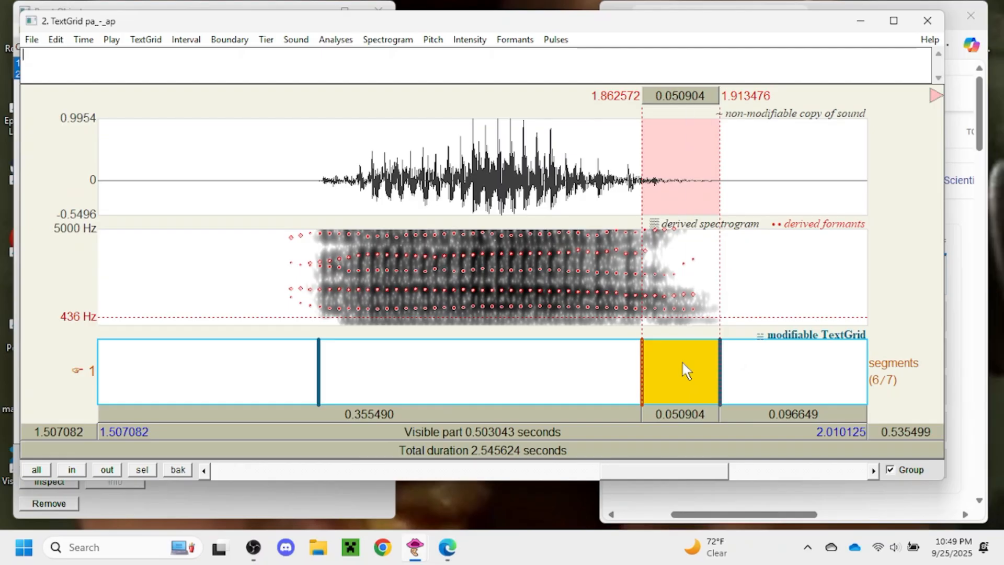
key(Tab)
key(Tab)
key(ctrl+comma)
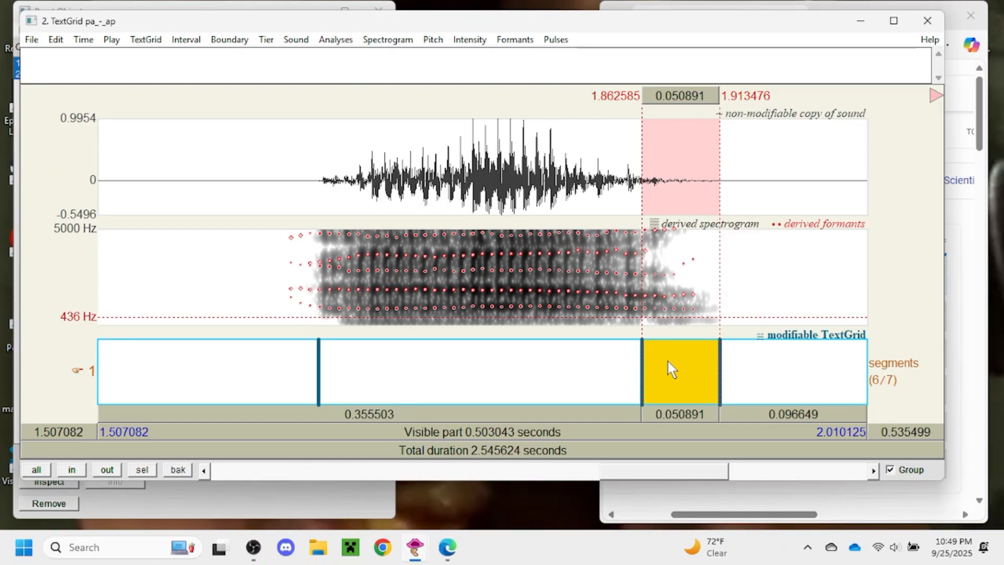
key(Tab)
- Select the second utterance's vowel interval and play it repeatedly to check its boundaries by ear
click(587, 390)
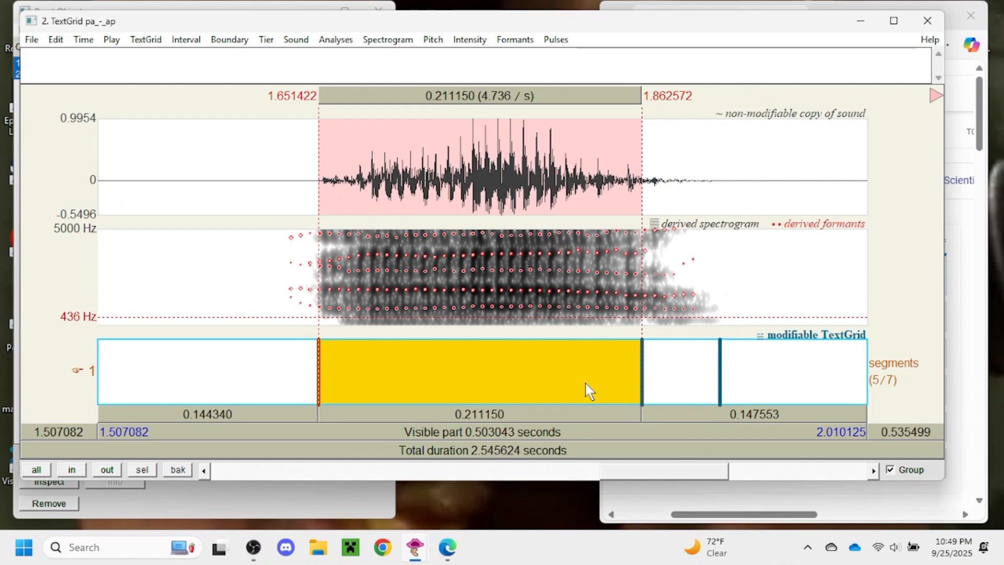
key(Tab)
key(Tab)
key(Tab)
key(Tab)
key(Tab)
key(Tab)
key(Tab)
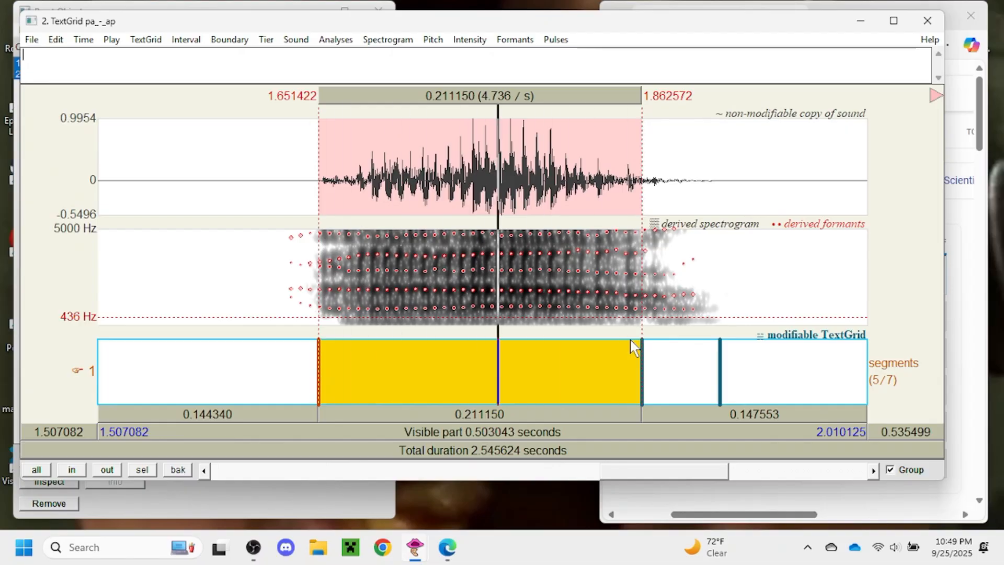
key(Tab)
key(Tab)
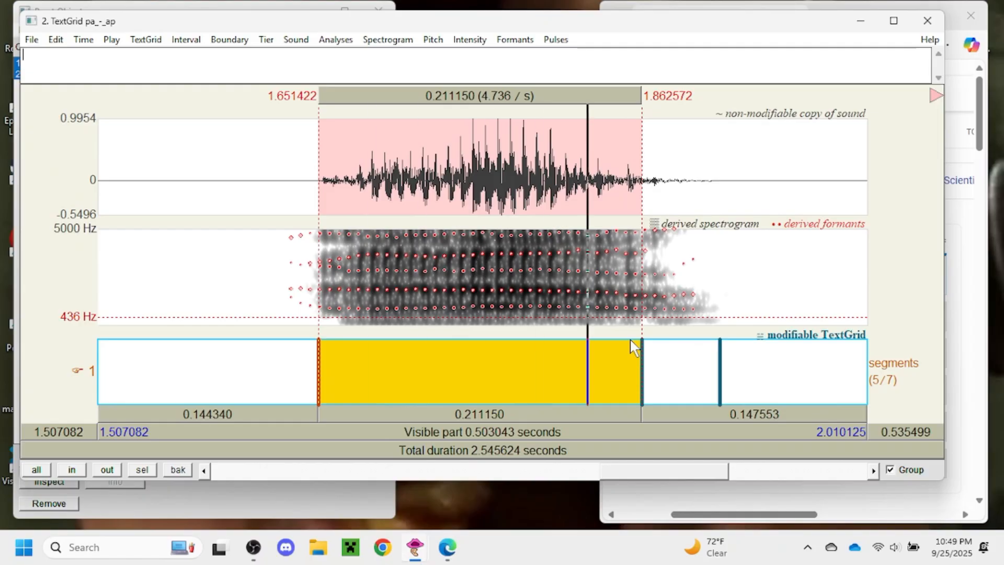
key(Tab)
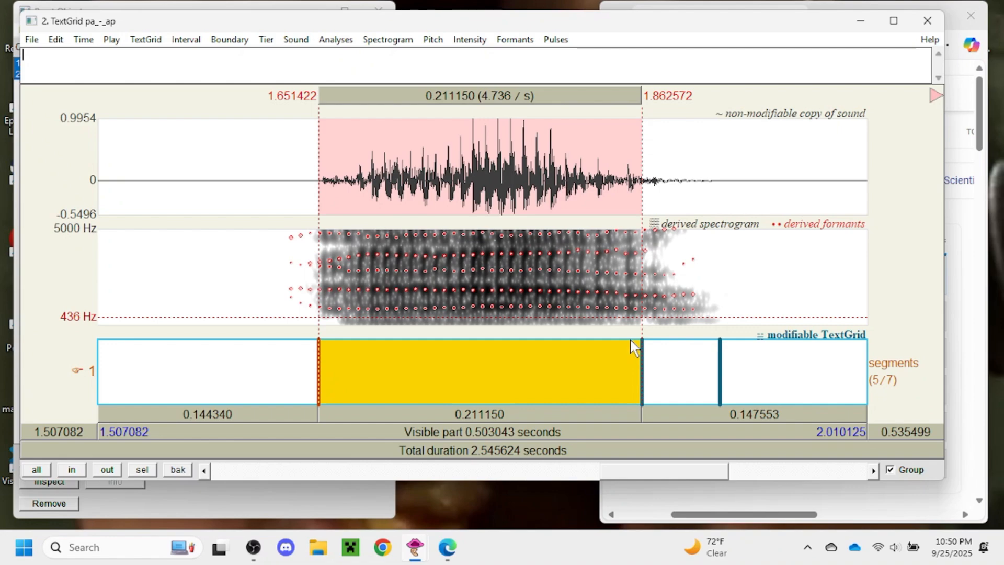
- Label the second utterance's vowel interval "a" and its final consonant interval "p"
text(a)
click(693, 365)
text(p)
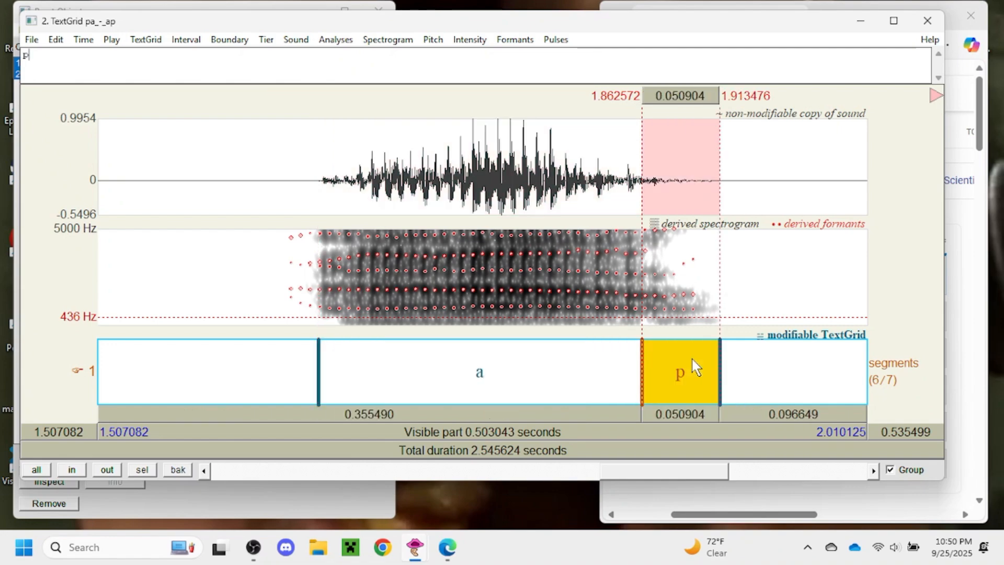
- Examine the second utterance's "a" interval, then the first utterance's "p" and "a" intervals against the waveform and spectrogram
click(601, 369)
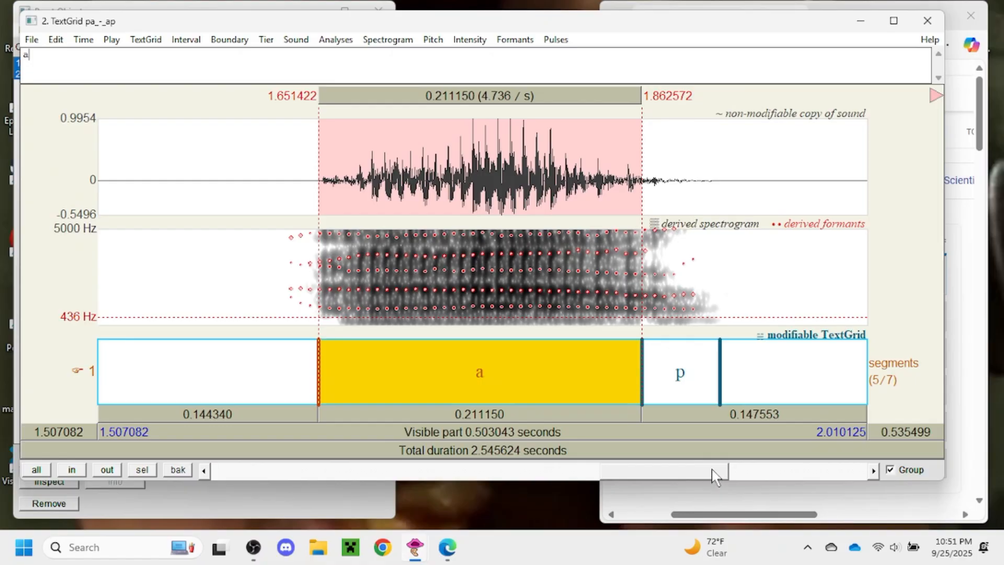
drag(715, 477, 349, 476)
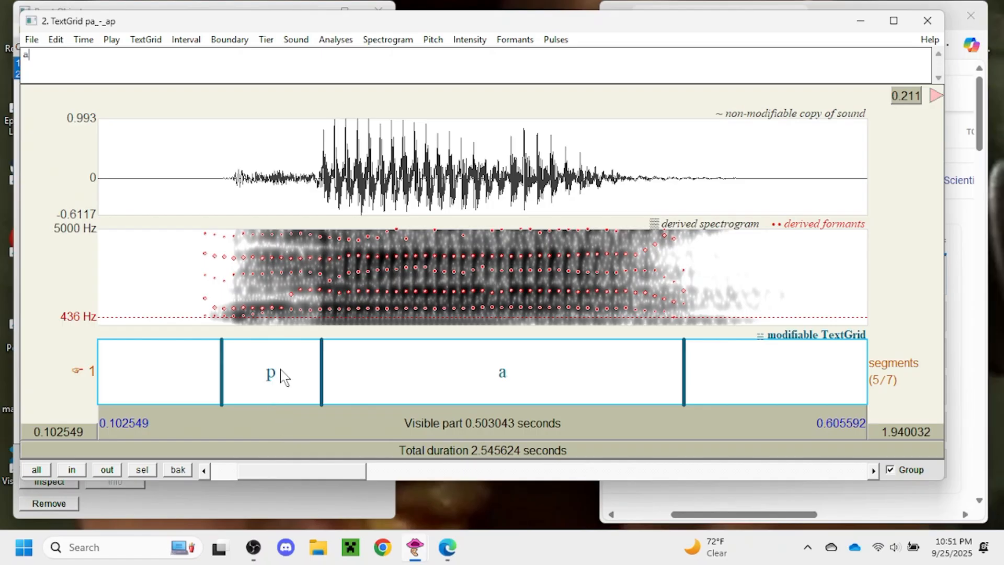
click(290, 354)
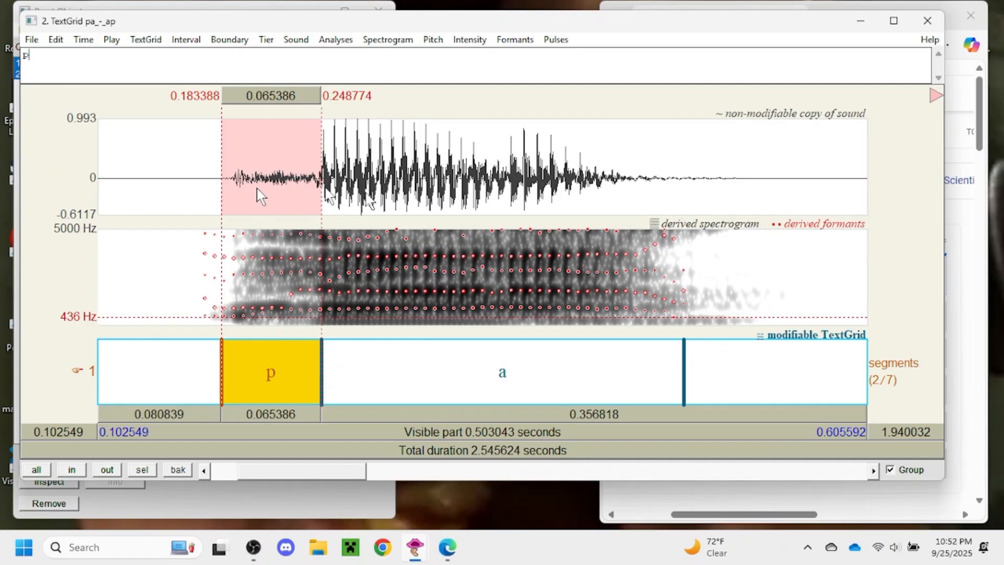
click(468, 397)
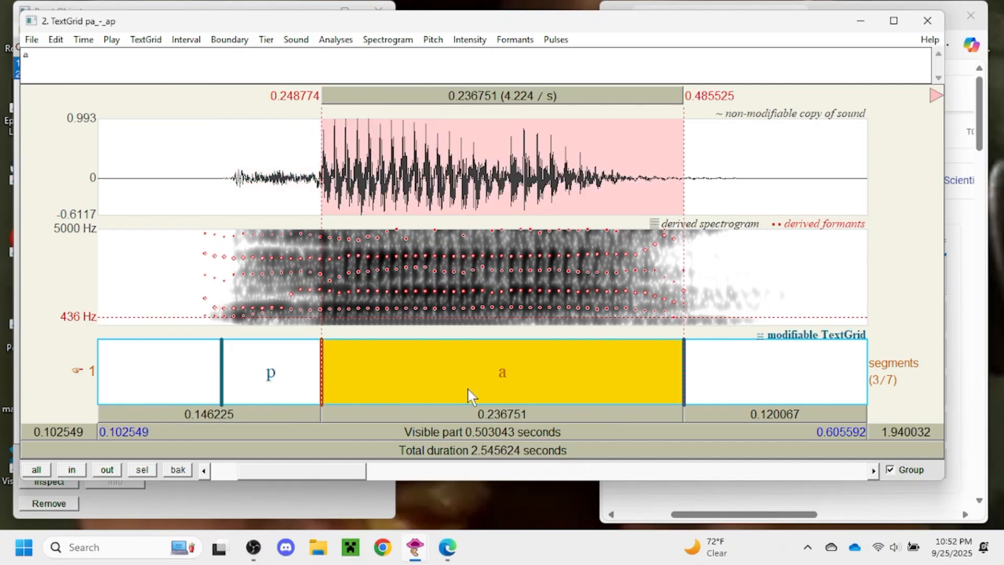
click(312, 371)
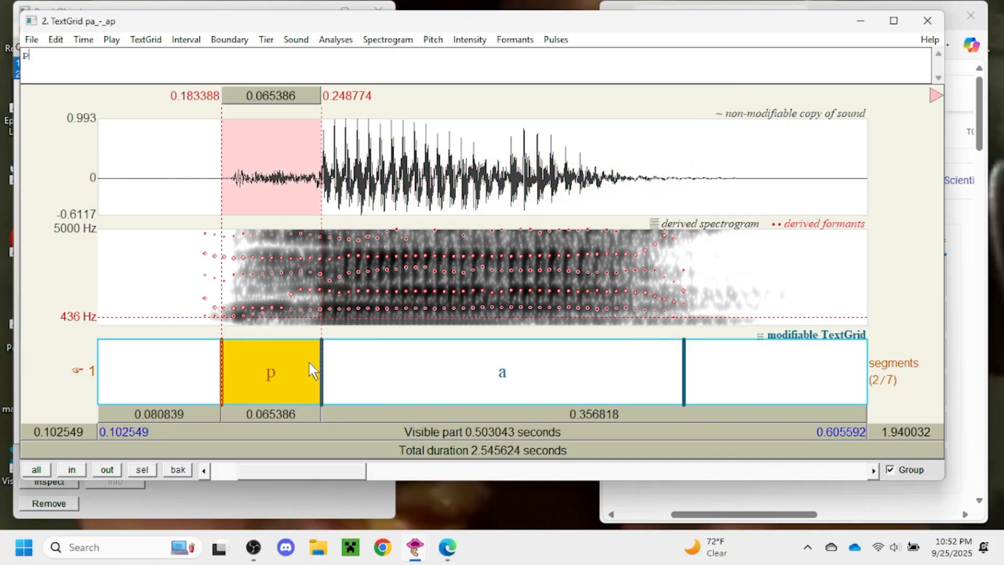